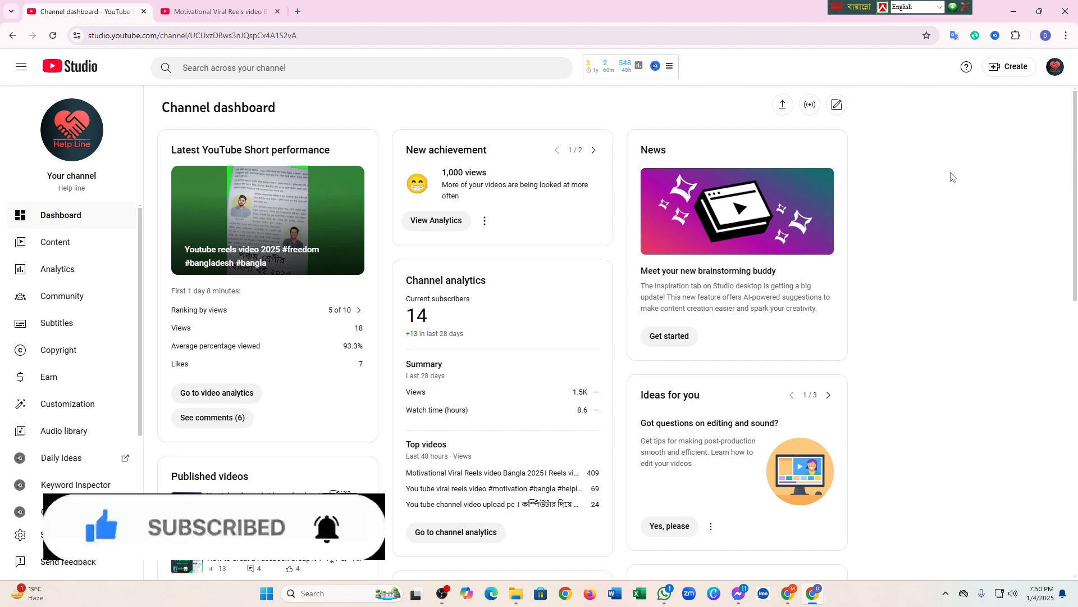
Start a new video upload with the file Reels 11 from the Reels Video folder
{"action": "left_click", "coordinate": [1009, 68]}
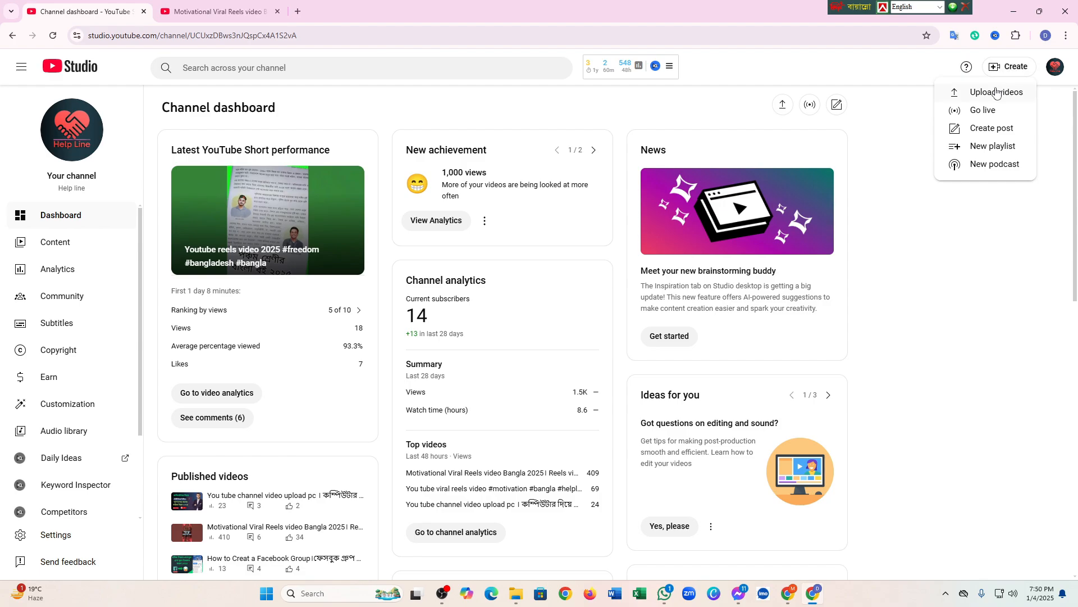
{"action": "left_click", "coordinate": [996, 93]}
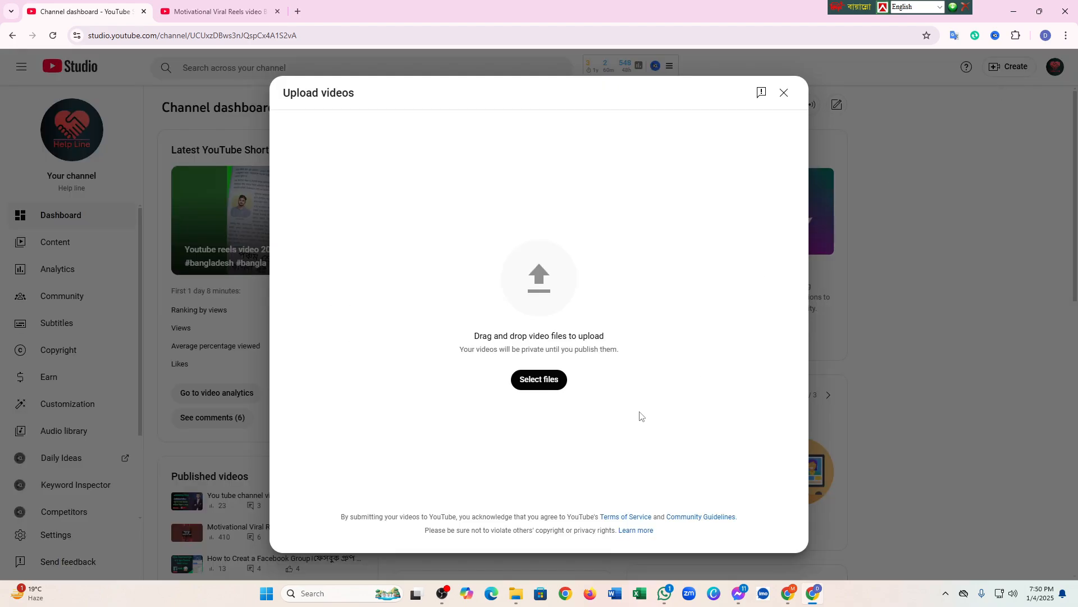
{"action": "left_click", "coordinate": [540, 386]}
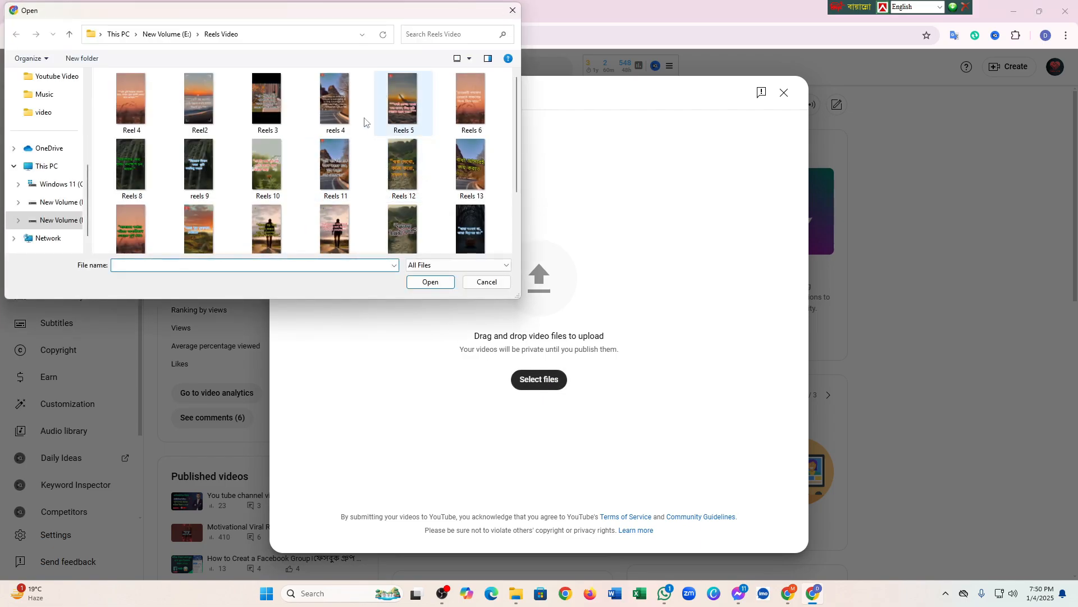
{"action": "scroll", "coordinate": [367, 124], "scroll_direction": "down", "scroll_amount": 2}
{"action": "scroll", "coordinate": [367, 132], "scroll_direction": "up", "scroll_amount": 2}
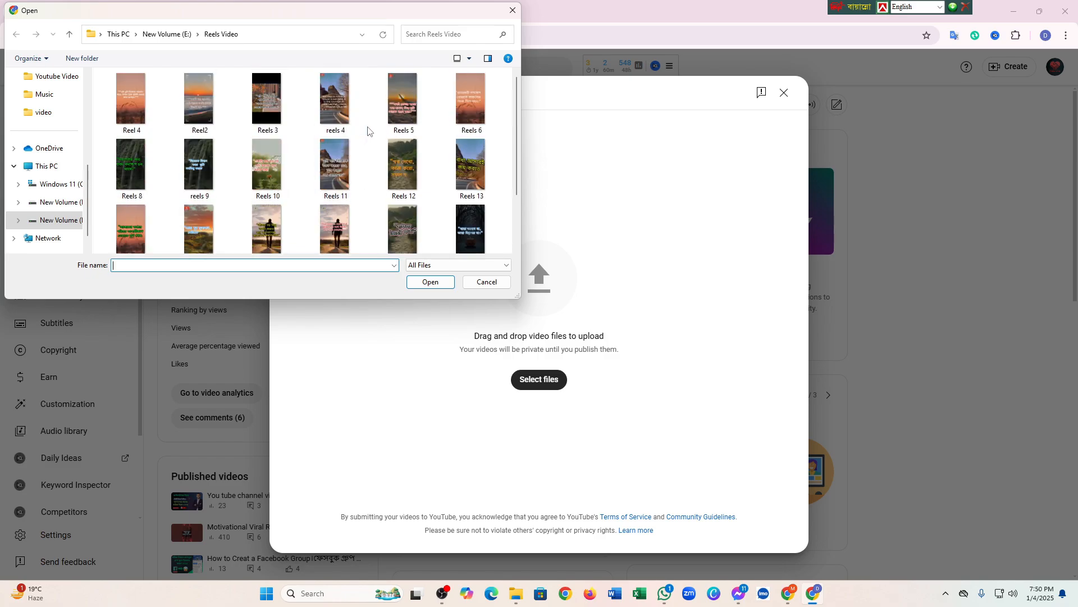
{"action": "left_click", "coordinate": [257, 165]}
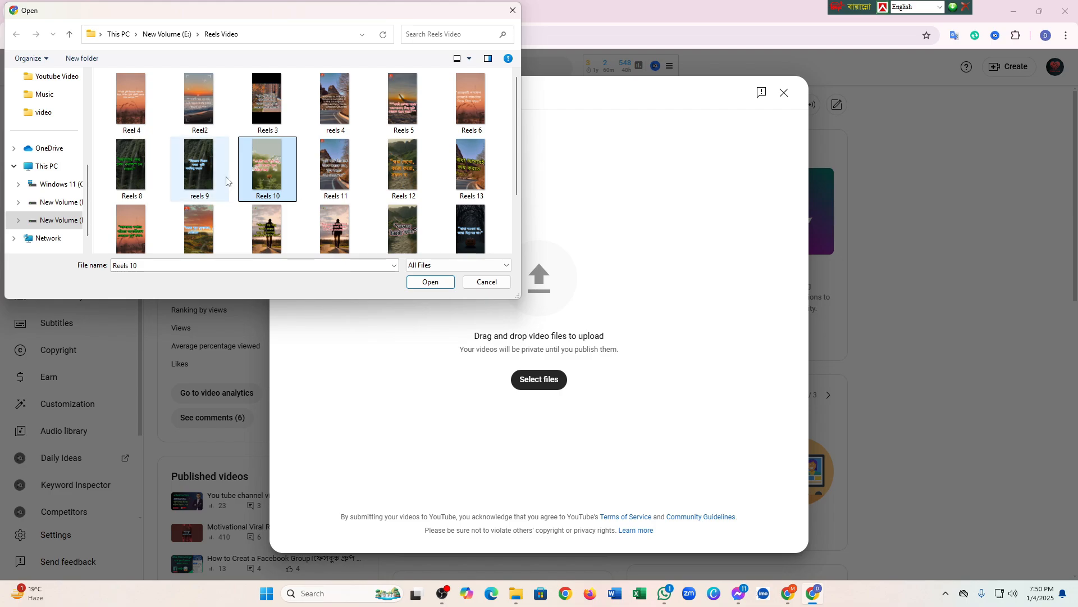
{"action": "left_click", "coordinate": [332, 177]}
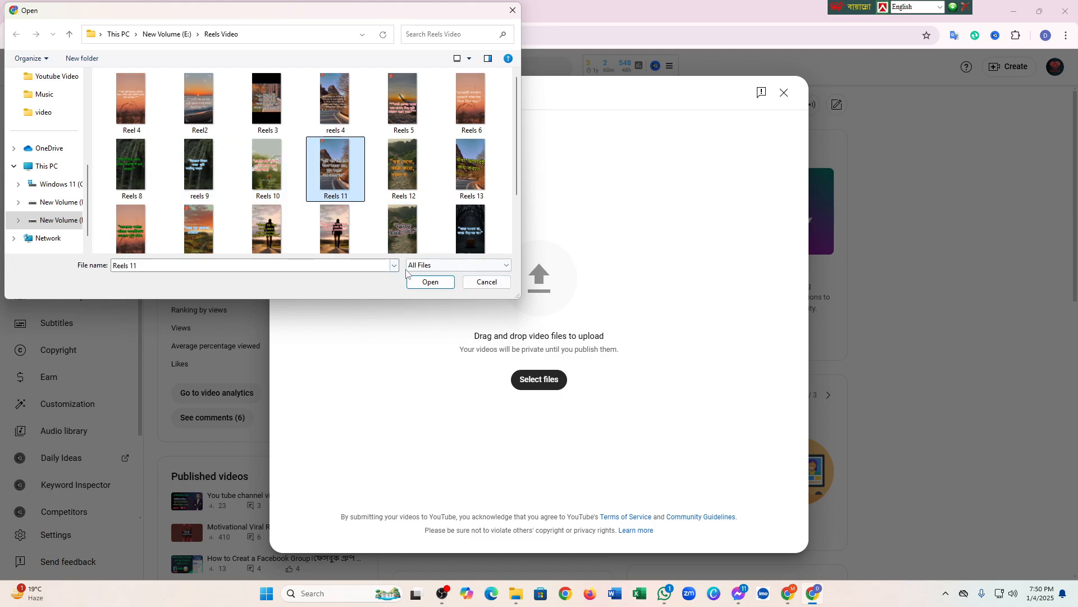
{"action": "left_click", "coordinate": [431, 282]}
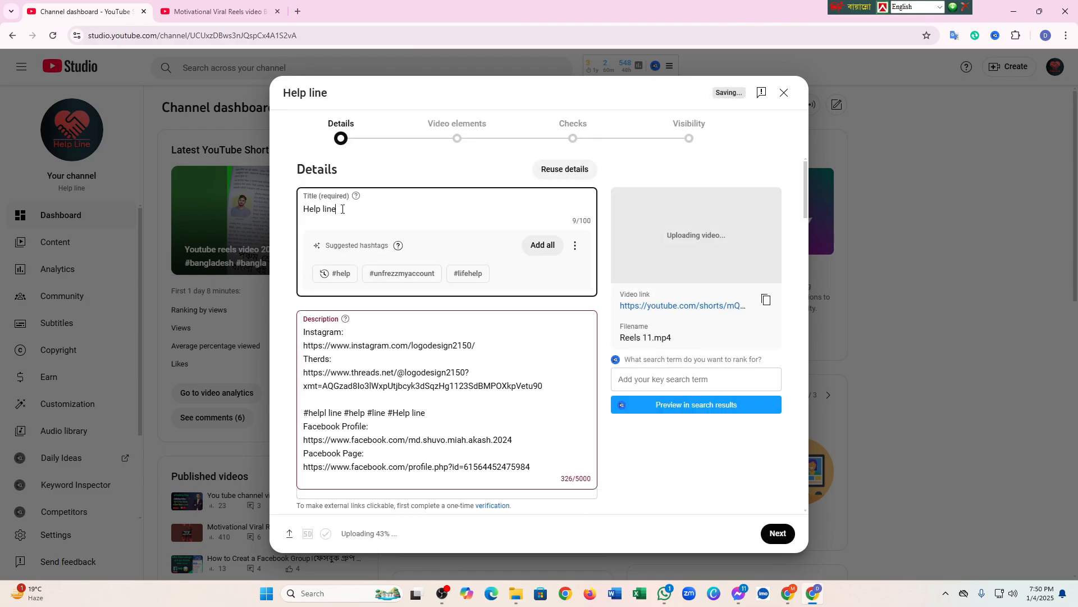
Replace the default video title with "Motivational reels video"
{"action": "key", "text": "BackSpace"}
{"action": "key", "text": "BackSpace"}
{"action": "key", "text": "BackSpace"}
{"action": "key", "text": "BackSpace"}
{"action": "key", "text": "BackSpace"}
{"action": "key", "text": "BackSpace"}
{"action": "key", "text": "BackSpace"}
{"action": "key", "text": "BackSpace"}
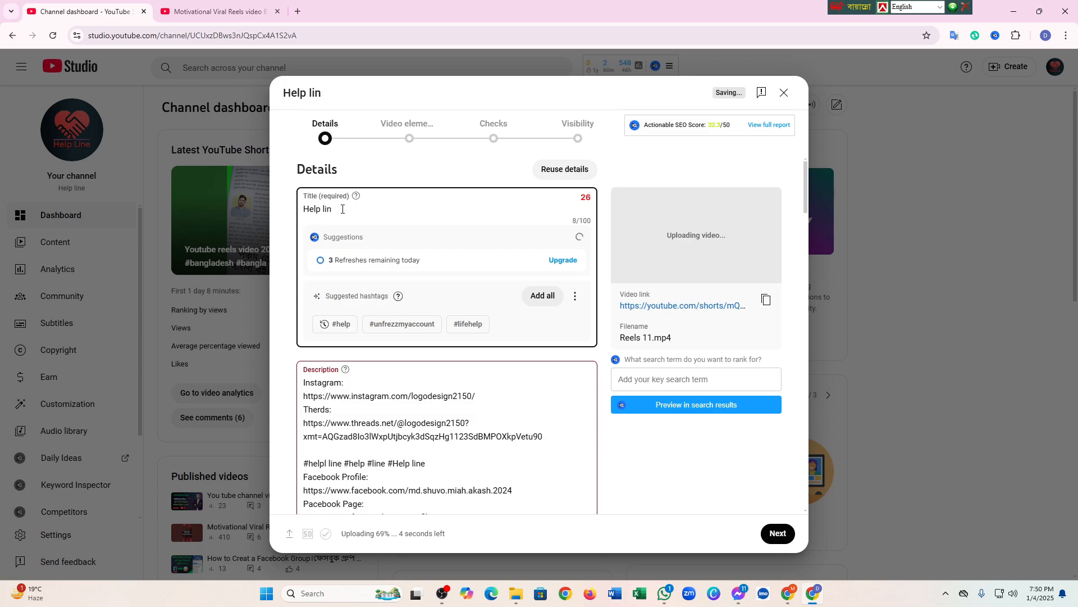
{"action": "key", "text": "BackSpace"}
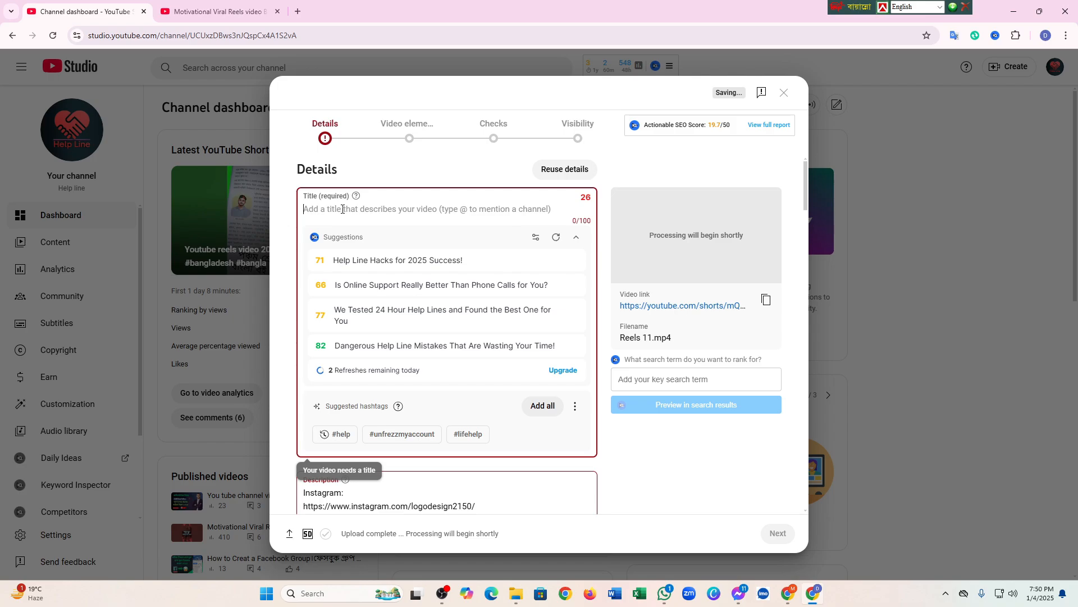
{"action": "type", "text": "M"}
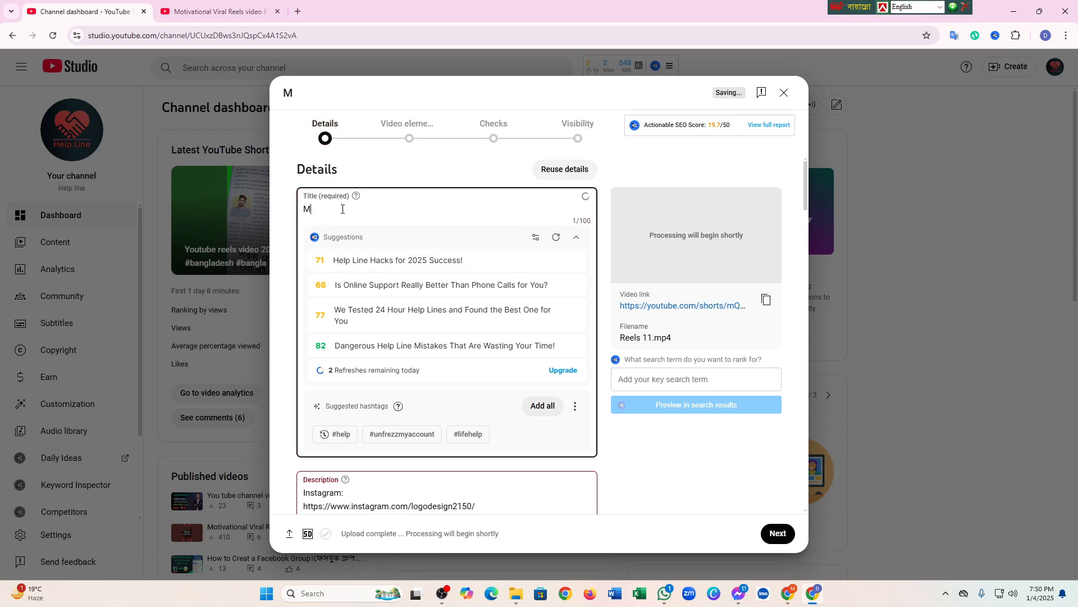
{"action": "type", "text": "otivatio"}
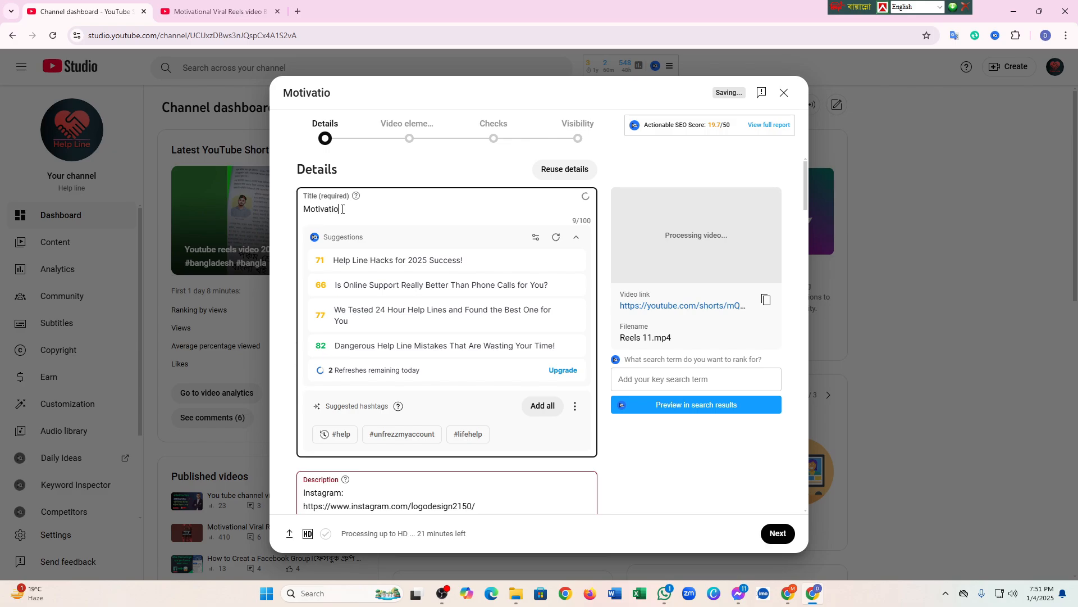
{"action": "type", "text": "nal reels video"}
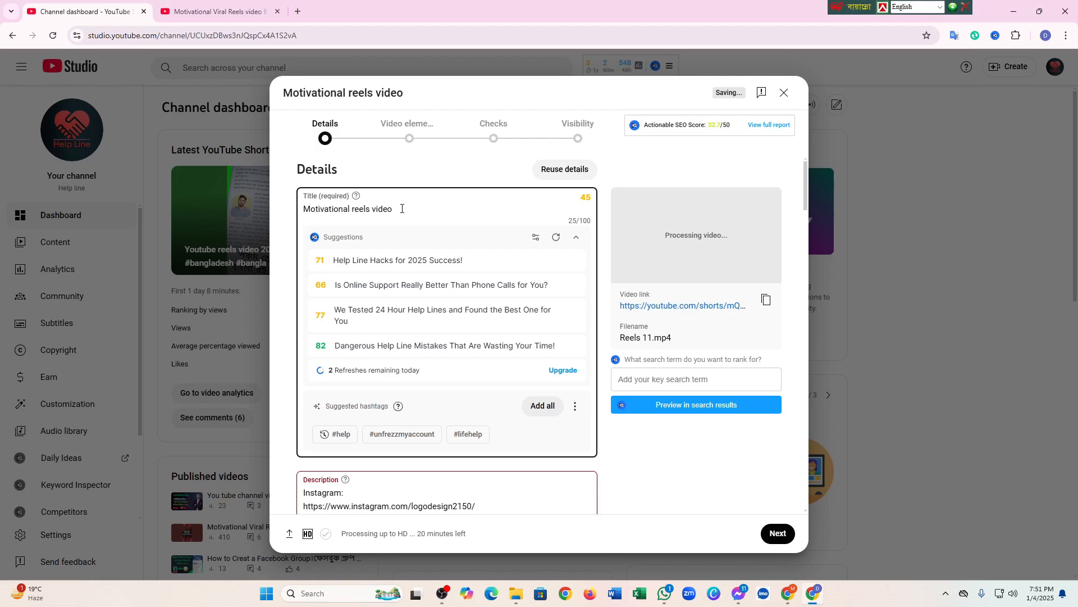
Add the suggested hashtag #helpline to the end of the video title
{"action": "type", "text": "#"}
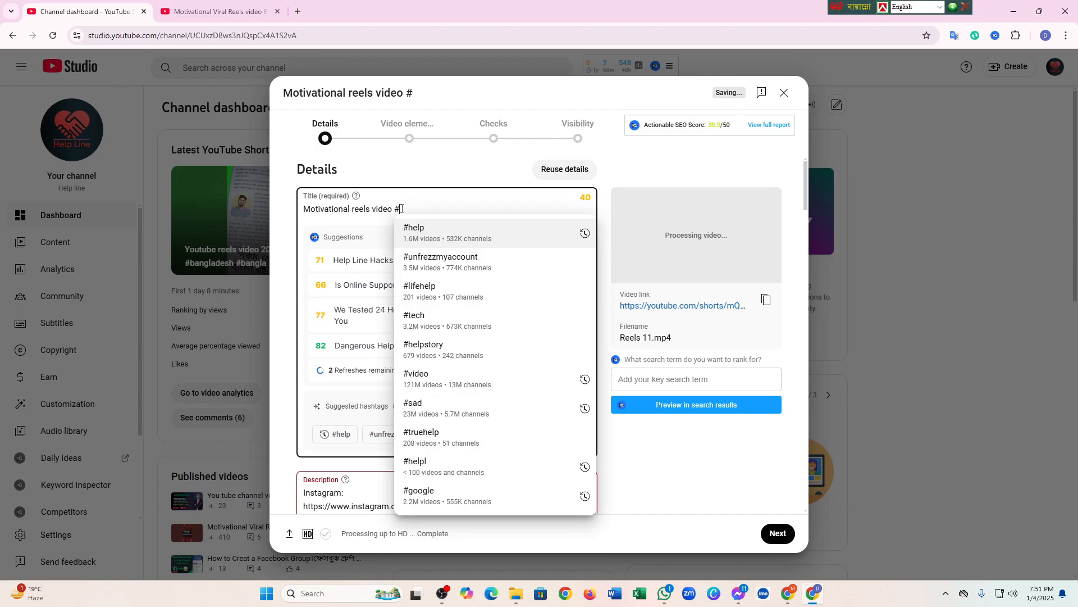
{"action": "type", "text": "He"}
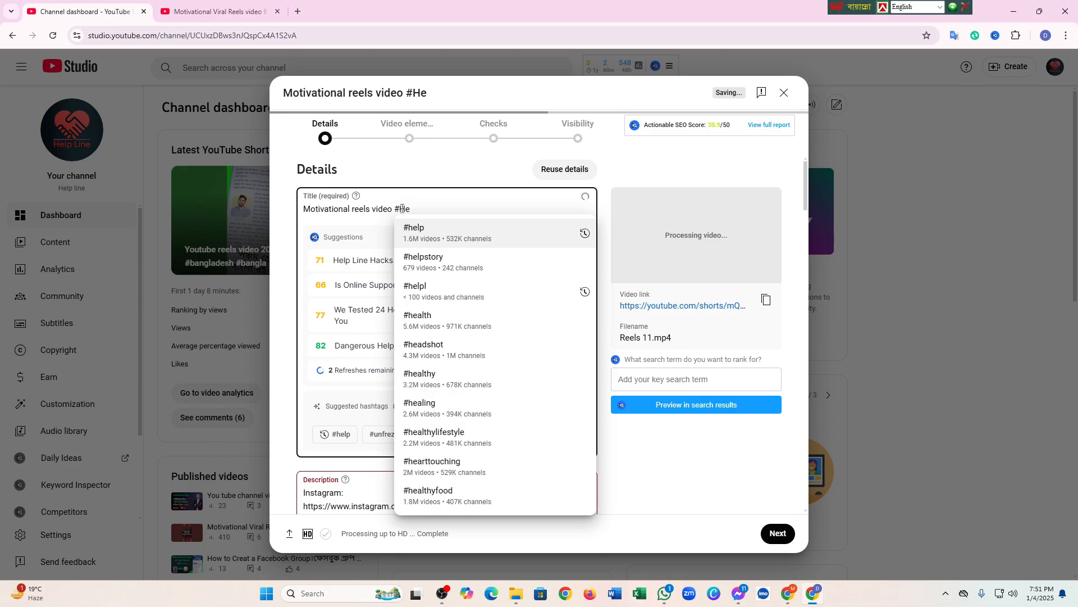
{"action": "type", "text": "lp"}
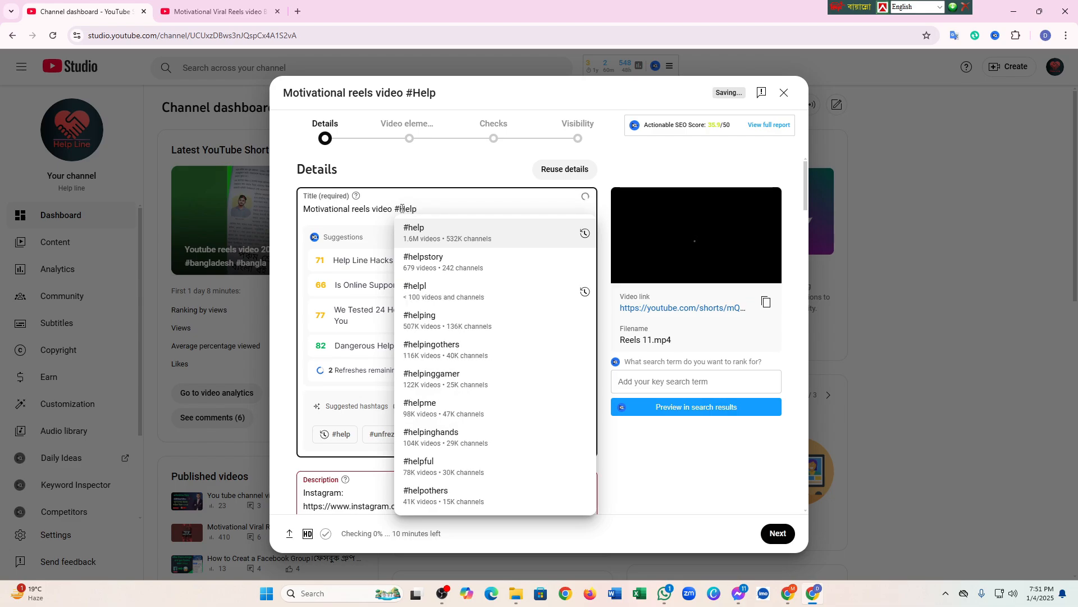
{"action": "type", "text": "line"}
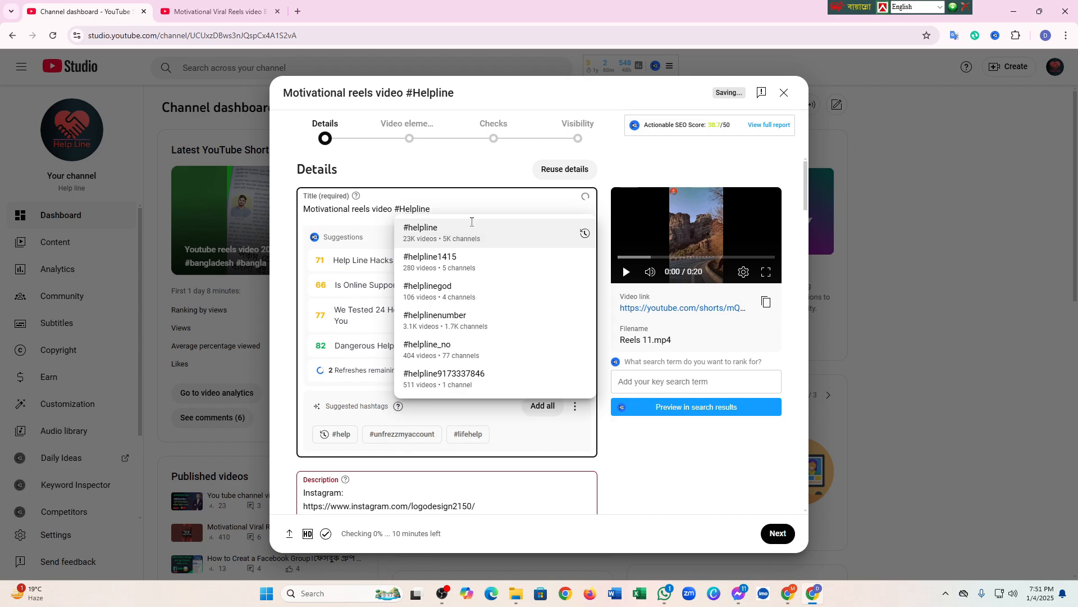
{"action": "left_click", "coordinate": [482, 227]}
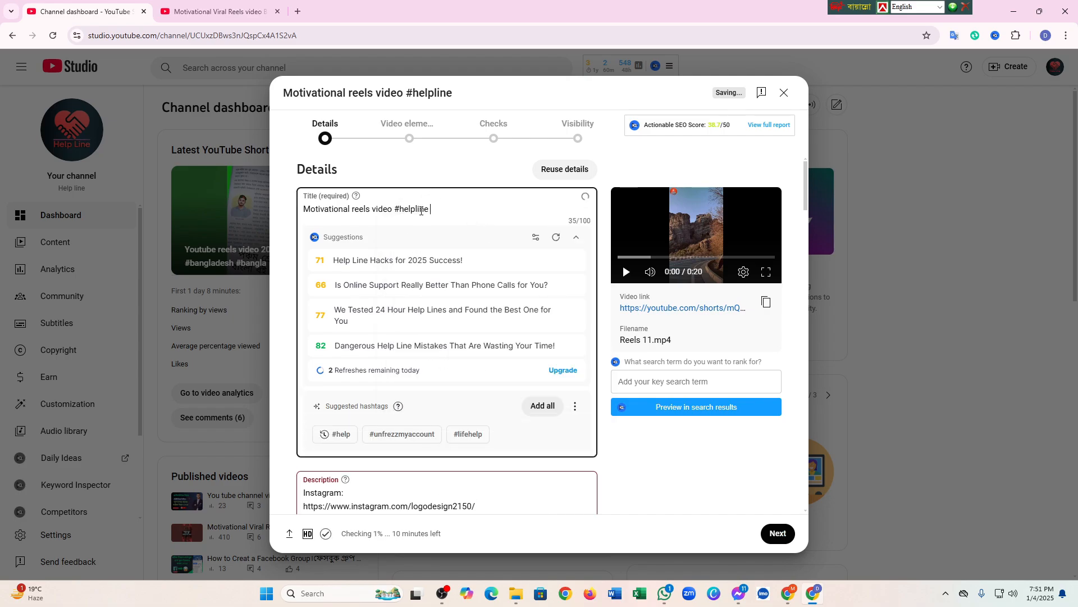
Replace the default description with a copy of the full title, "Motivational reels video #helpline"
{"action": "scroll", "coordinate": [433, 238], "scroll_direction": "down", "scroll_amount": 3}
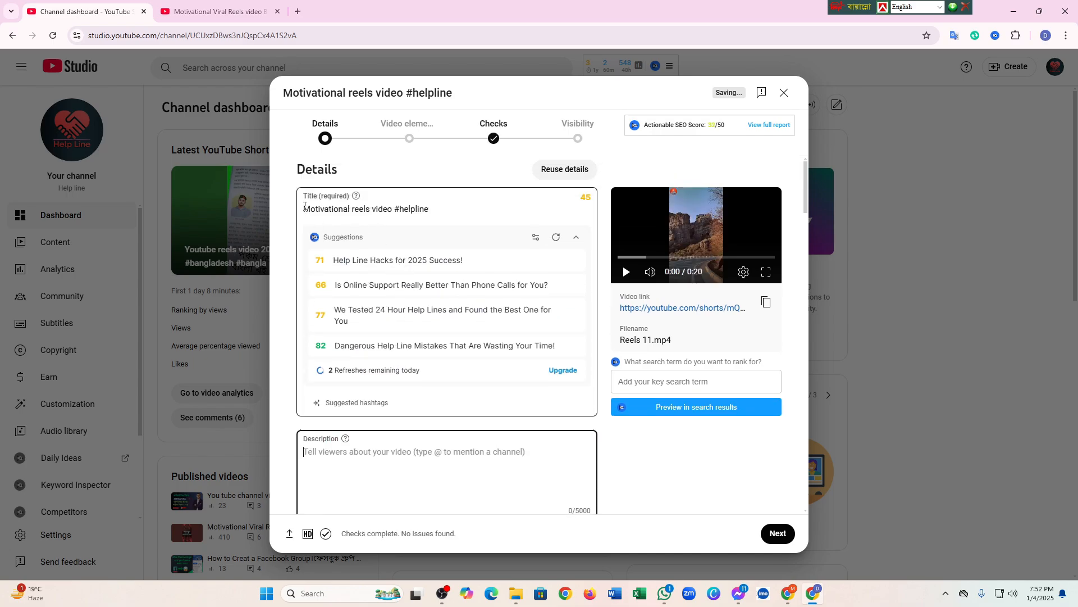
{"action": "left_click_drag", "start_coordinate": [304, 206], "coordinate": [430, 209]}
{"action": "right_click", "coordinate": [404, 208]}
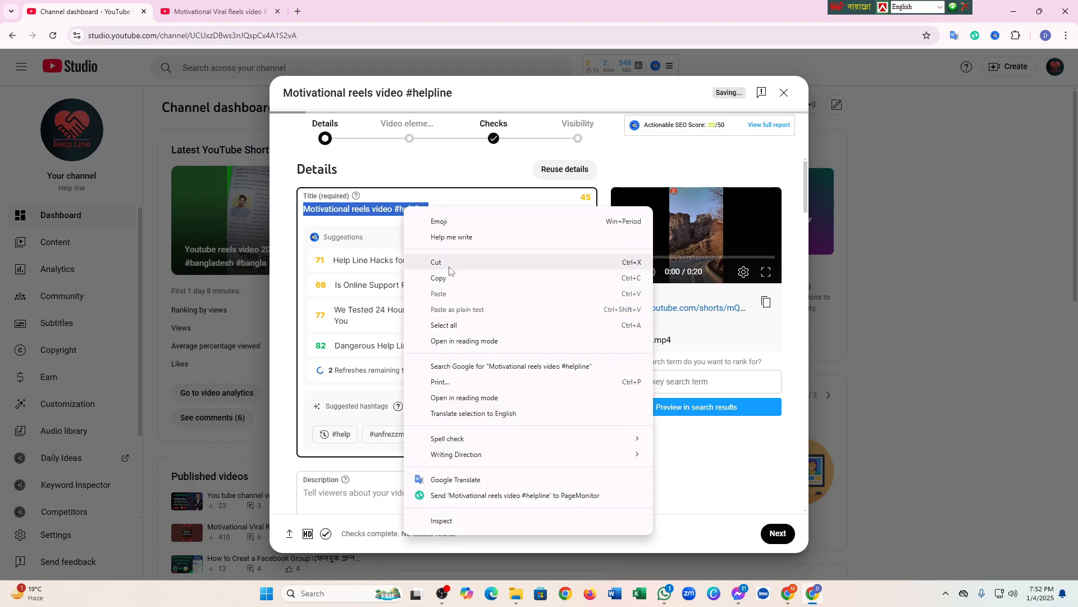
{"action": "left_click", "coordinate": [449, 277]}
{"action": "scroll", "coordinate": [414, 260], "scroll_direction": "down", "scroll_amount": 5}
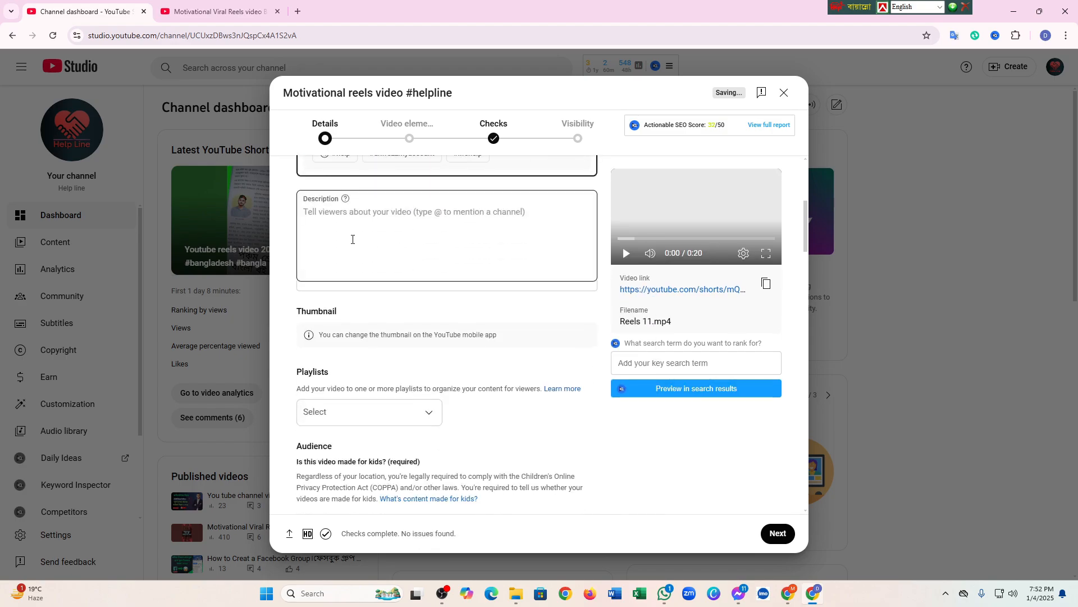
{"action": "left_click", "coordinate": [318, 268]}
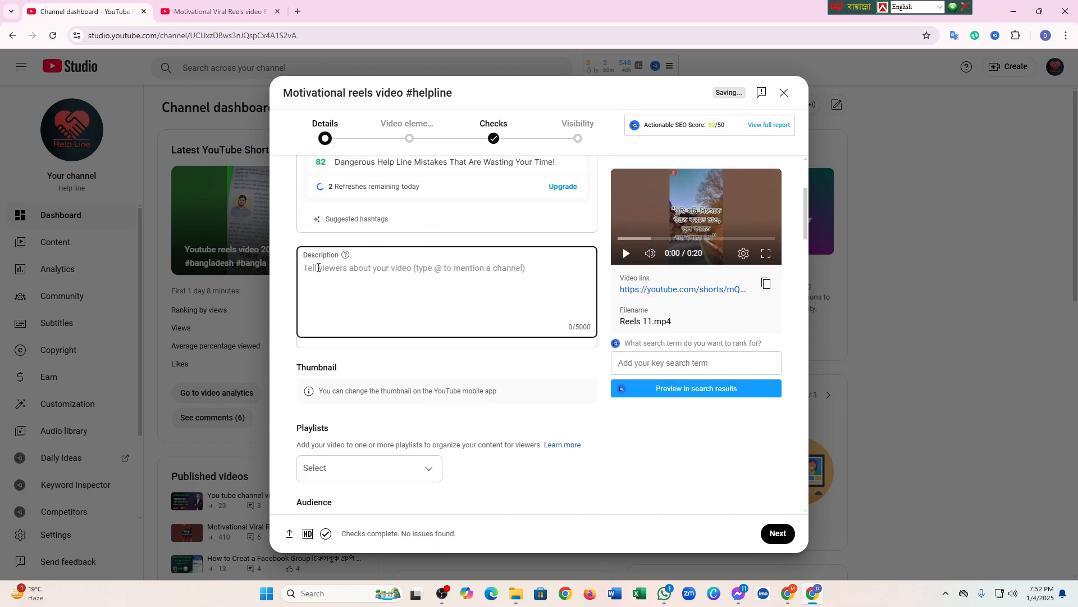
{"action": "key", "text": "ctrl+v"}
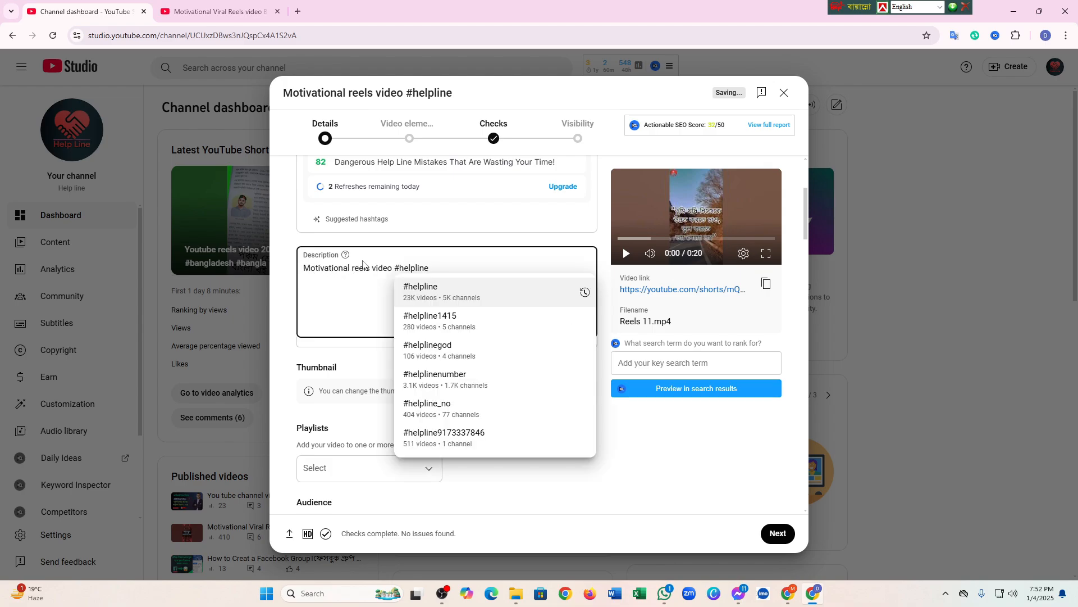
{"action": "scroll", "coordinate": [382, 250], "scroll_direction": "up", "scroll_amount": 4}
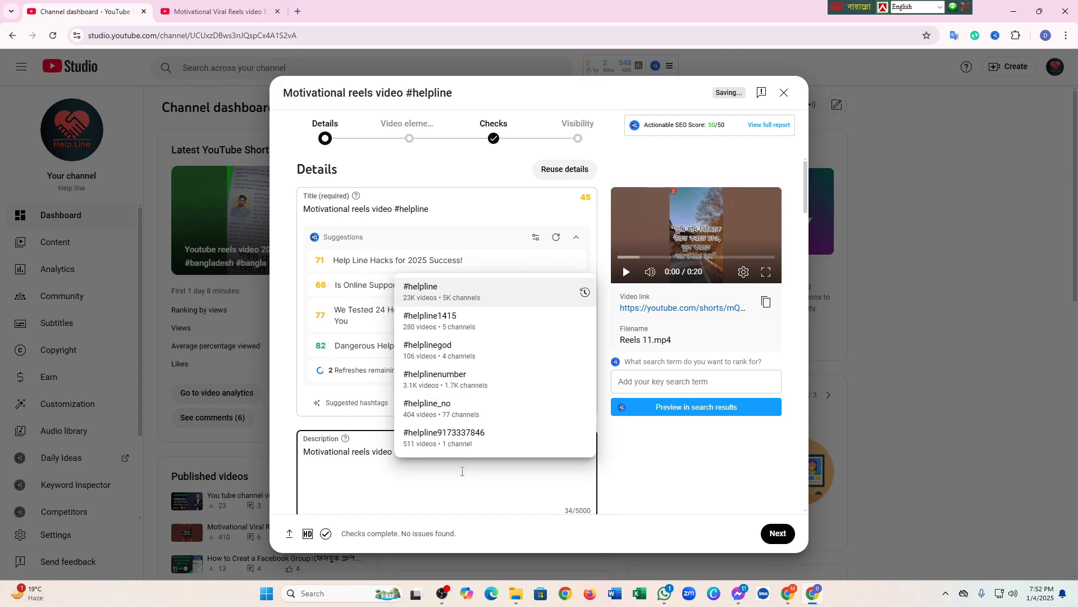
{"action": "left_click", "coordinate": [388, 453]}
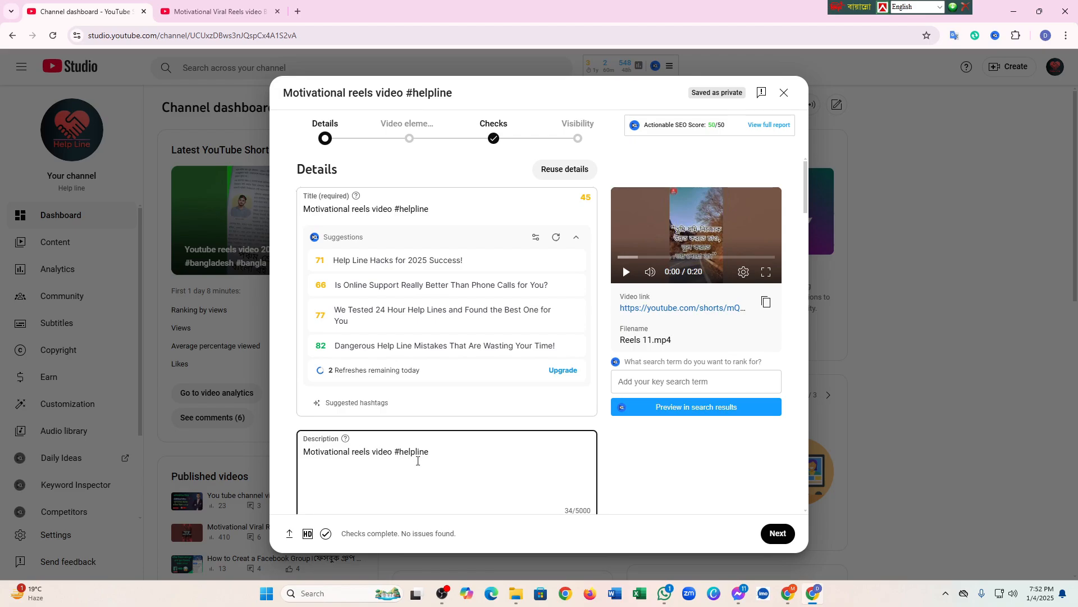
Append the hashtags #motivational and #reelsvideo to the video description
{"action": "left_click", "coordinate": [436, 460]}
{"action": "type", "text": "#"}
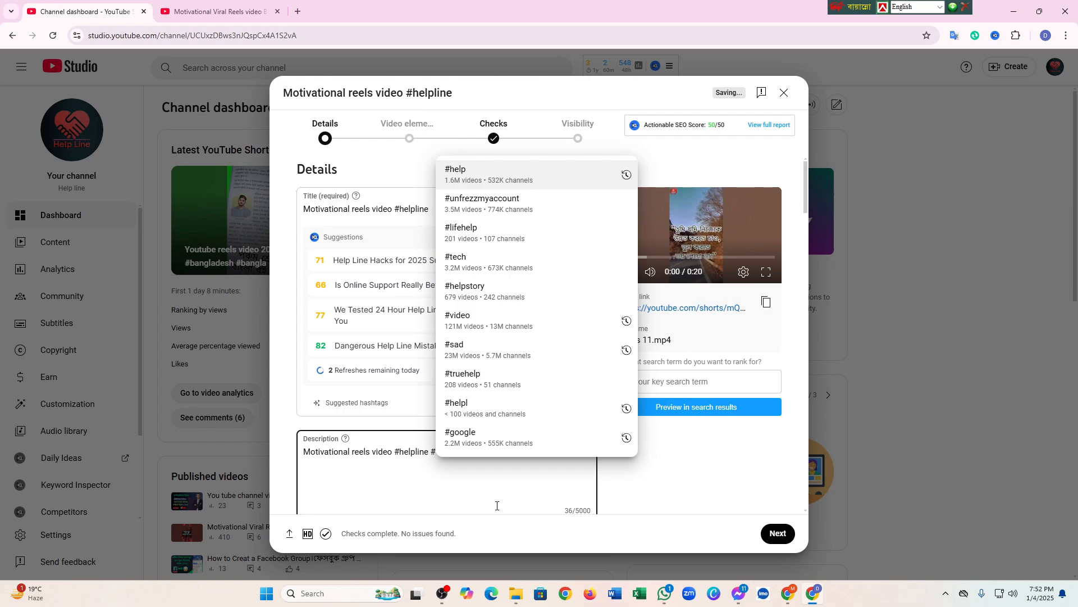
{"action": "type", "text": "moti"}
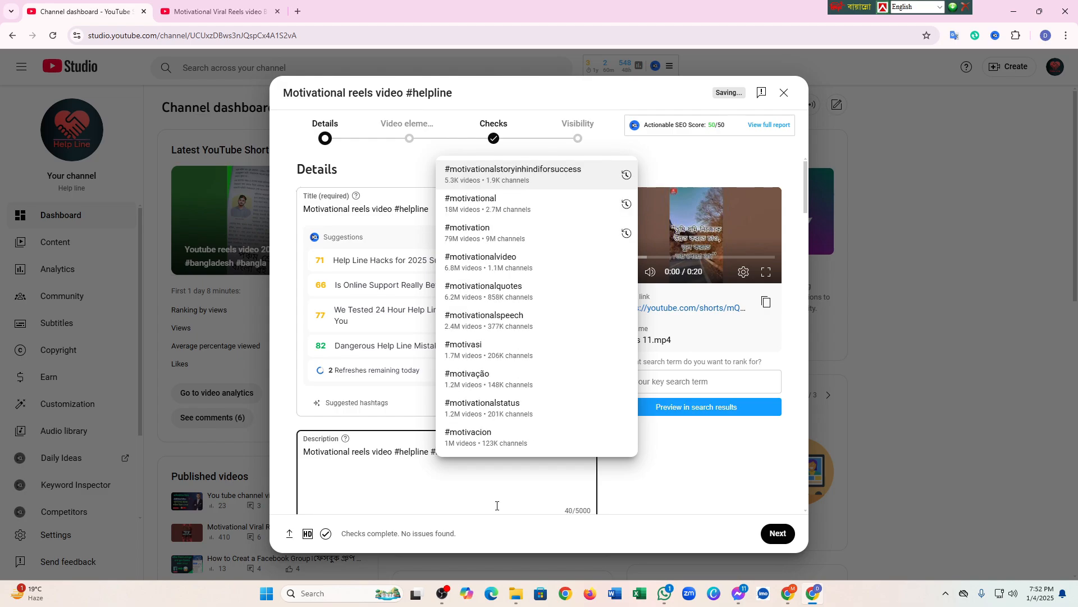
{"action": "type", "text": "vatio"}
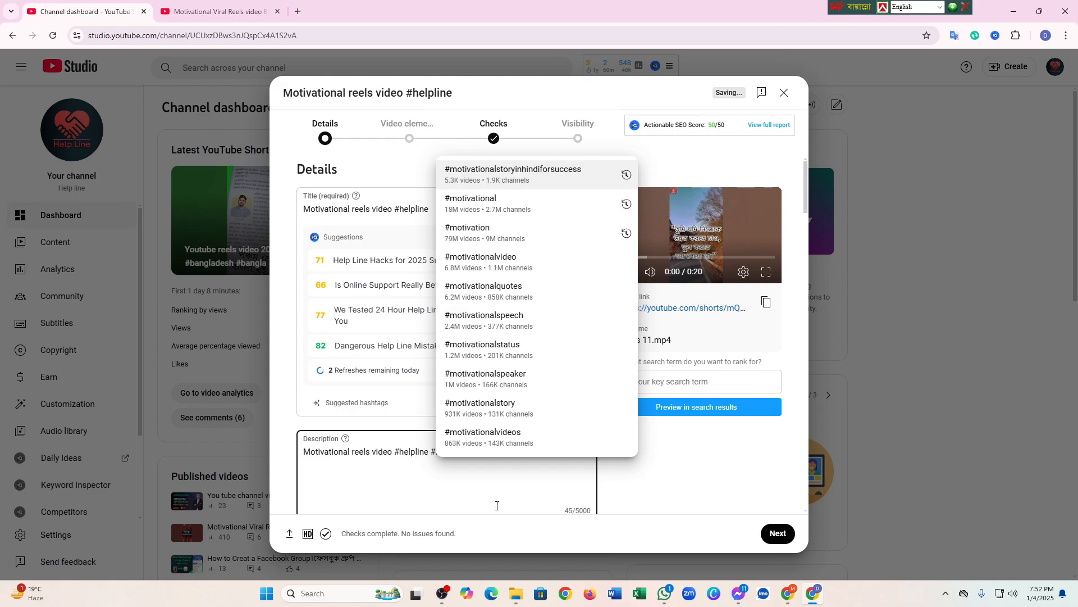
{"action": "type", "text": "nal v"}
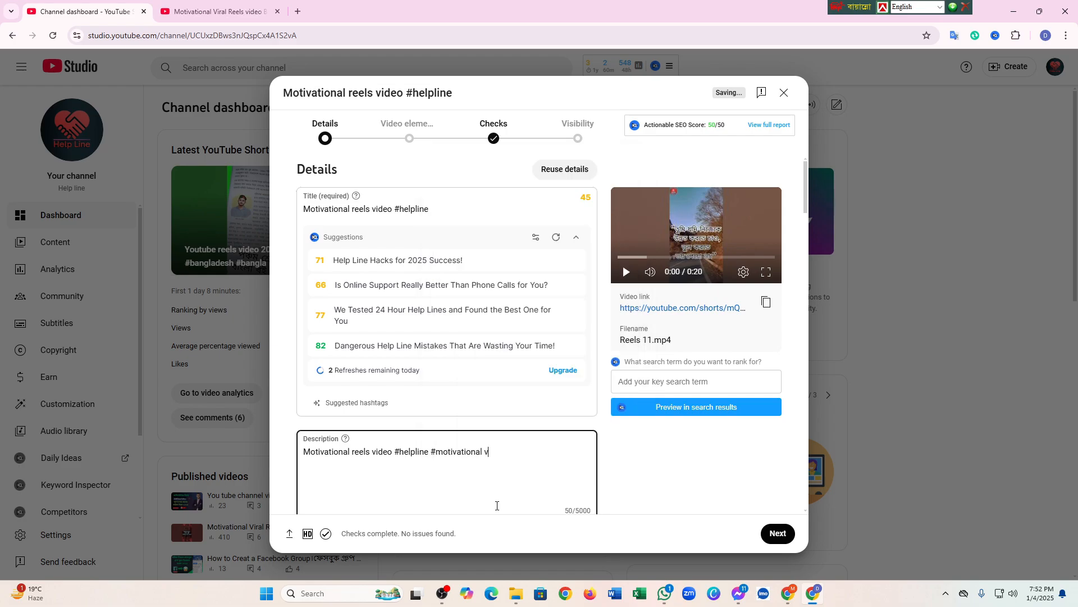
{"action": "type", "text": "id"}
{"action": "type", "text": "#r"}
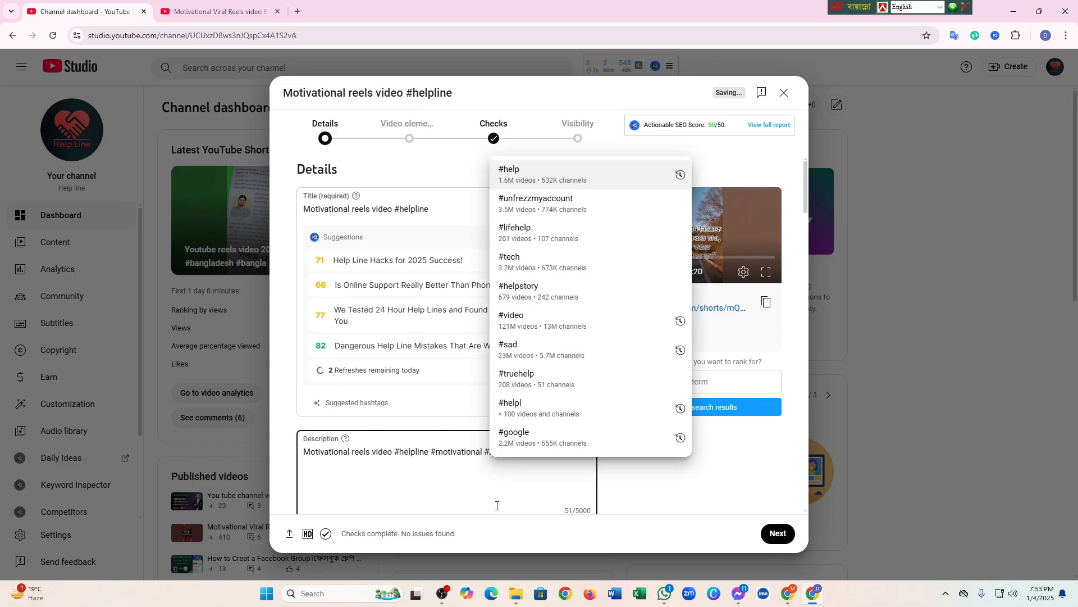
{"action": "type", "text": "eels"}
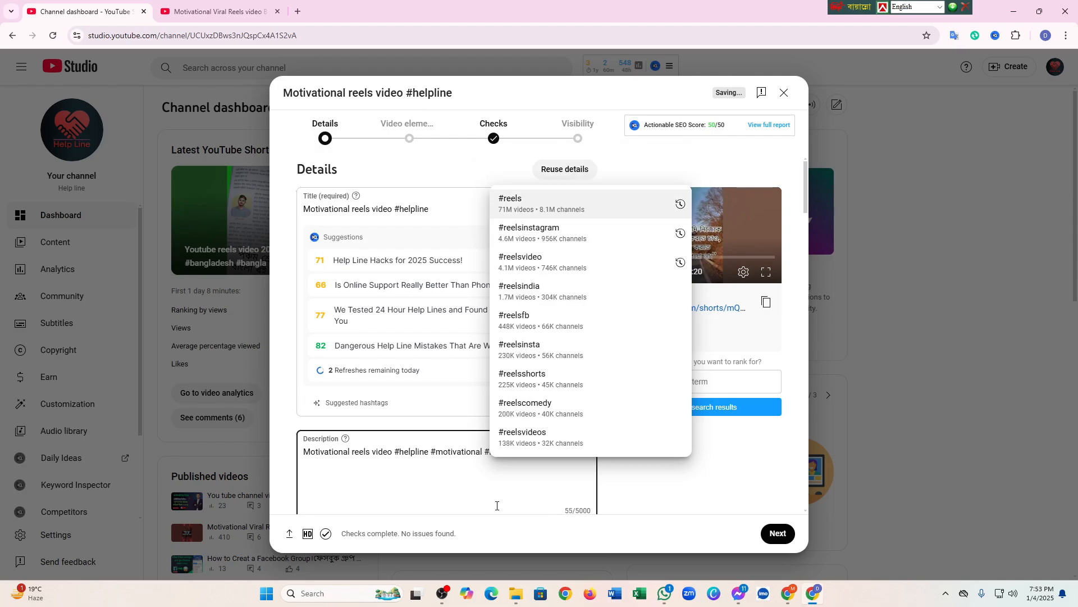
{"action": "left_click", "coordinate": [542, 262]}
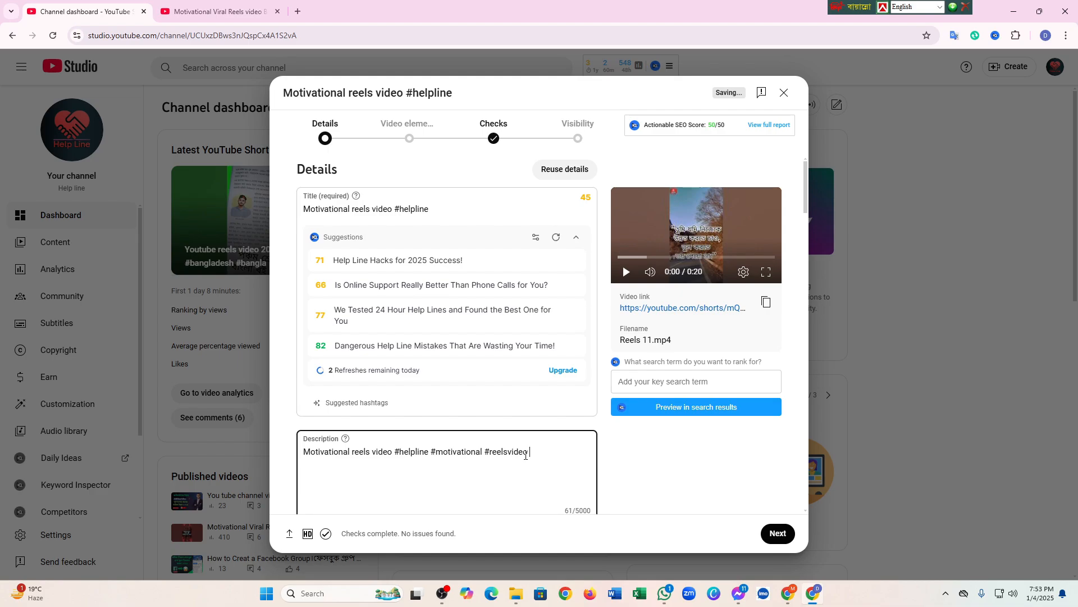
Append the suggested hashtag #youtubereels to the end of the video description
{"action": "type", "text": "#"}
{"action": "type", "text": "yout"}
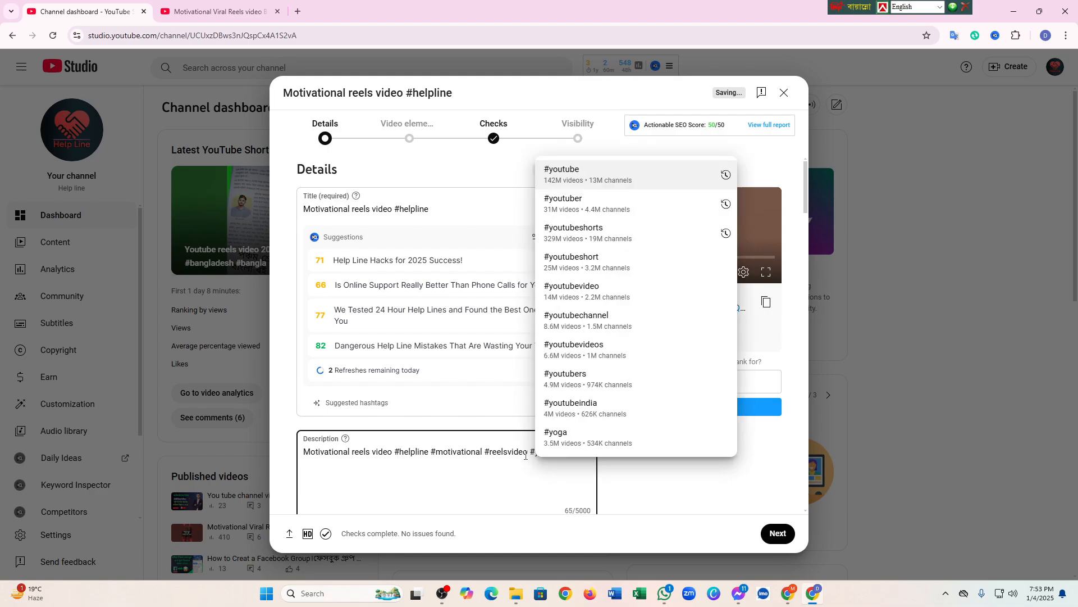
{"action": "type", "text": "uberee"}
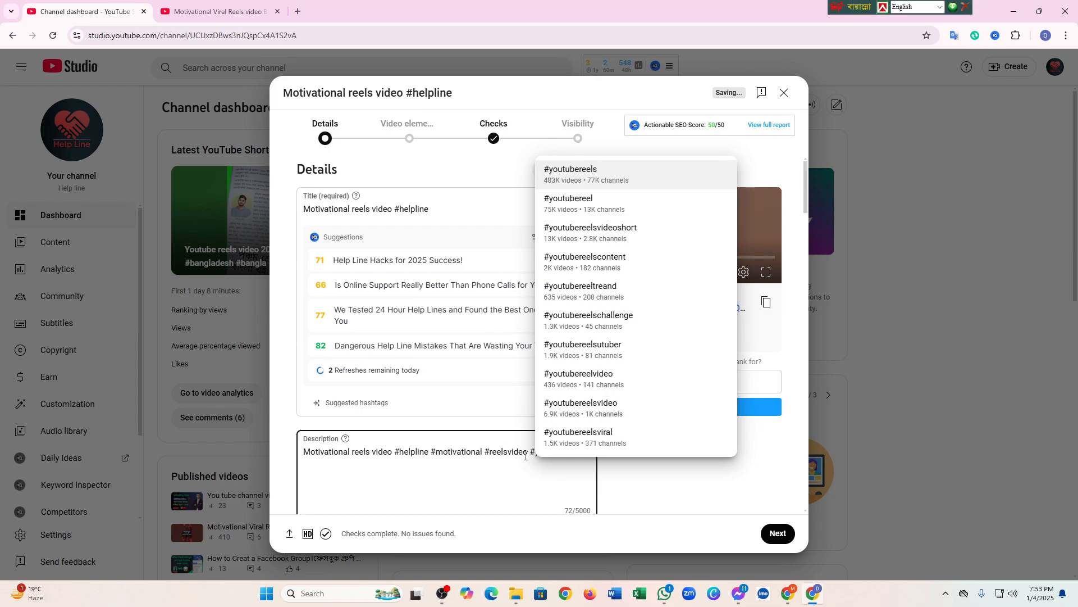
{"action": "left_click", "coordinate": [590, 175]}
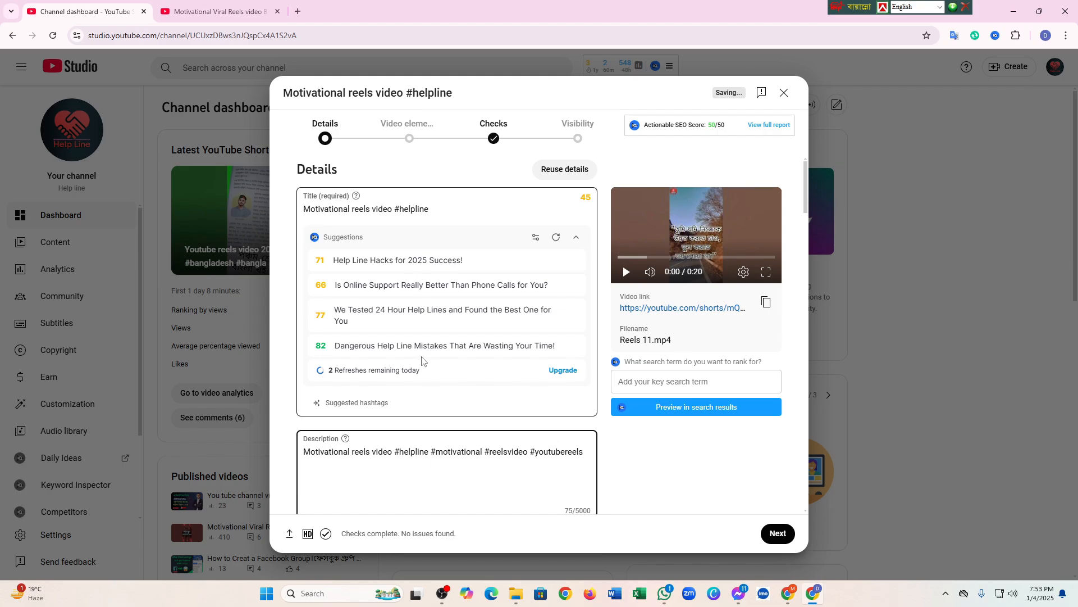
{"action": "scroll", "coordinate": [432, 362], "scroll_direction": "down", "scroll_amount": 1}
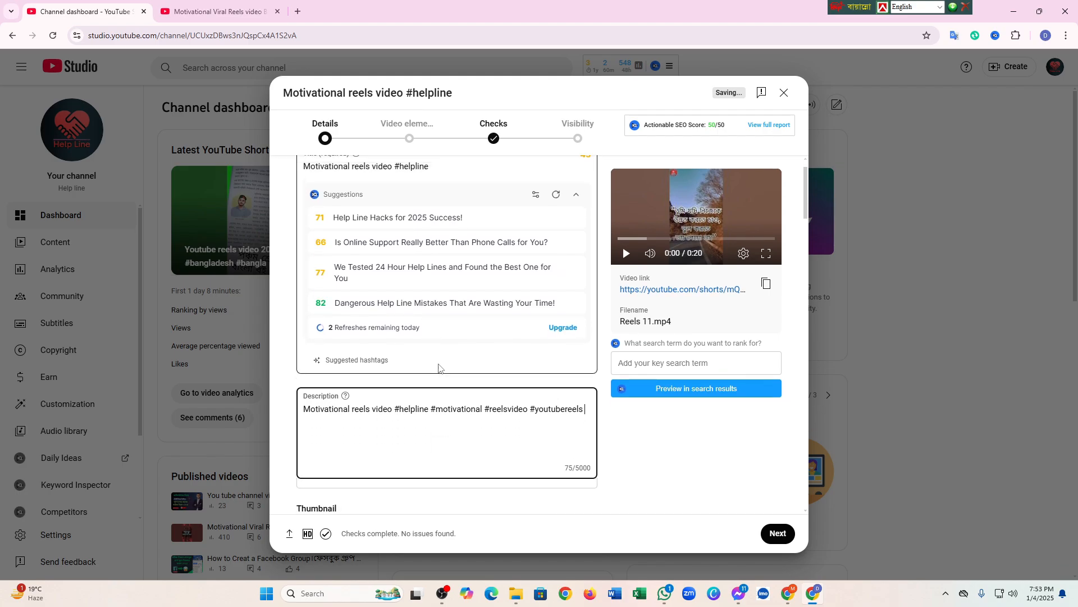
Declare the video as not made for kids and answer No to the altered content question
{"action": "scroll", "coordinate": [421, 341], "scroll_direction": "up", "scroll_amount": 1}
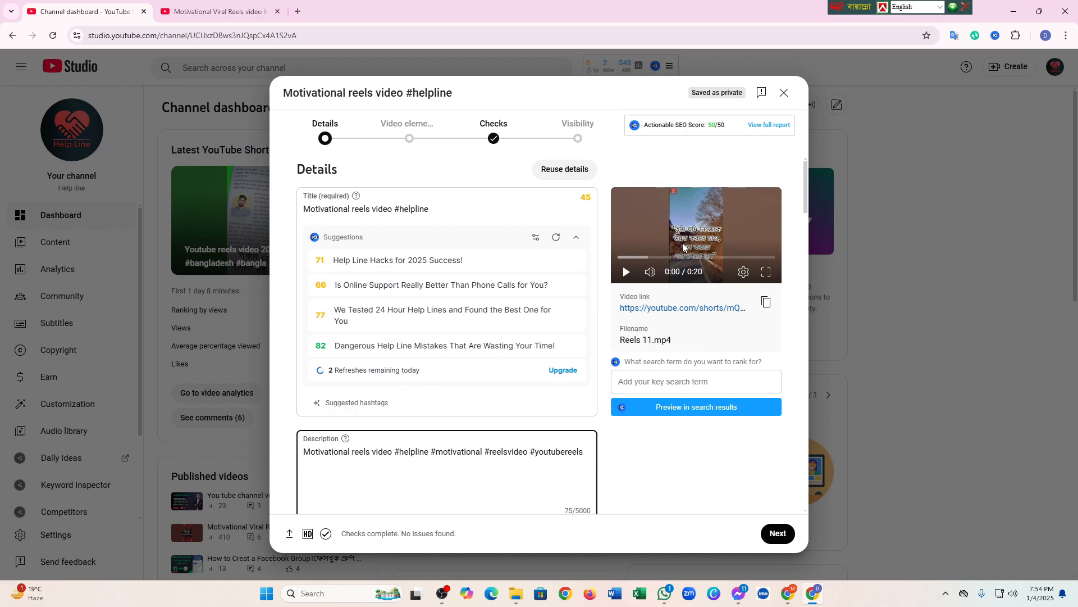
{"action": "scroll", "coordinate": [440, 353], "scroll_direction": "down", "scroll_amount": 4}
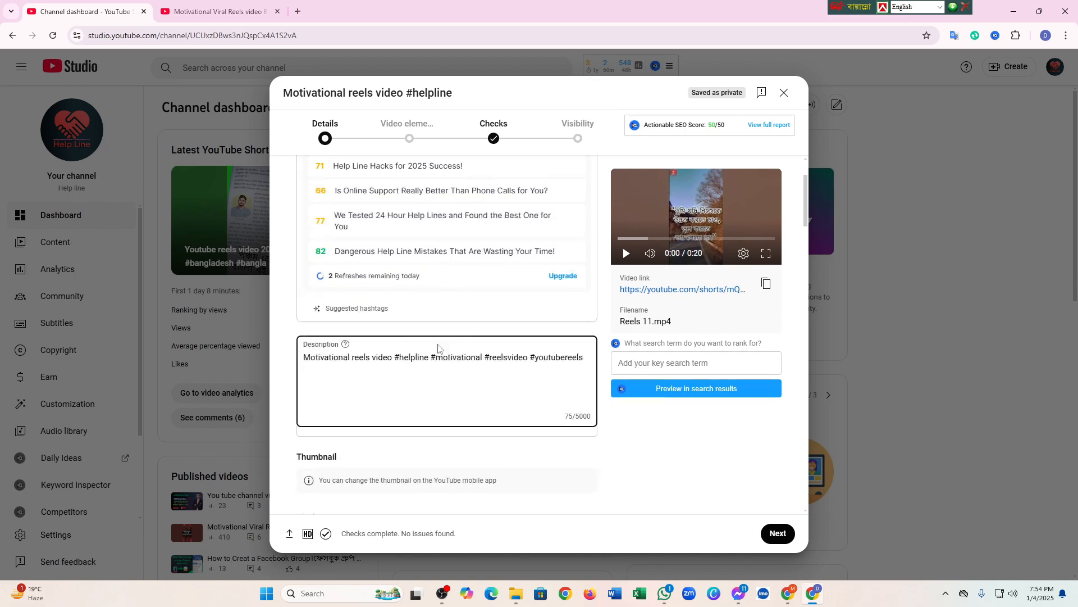
{"action": "scroll", "coordinate": [432, 340], "scroll_direction": "down", "scroll_amount": 1}
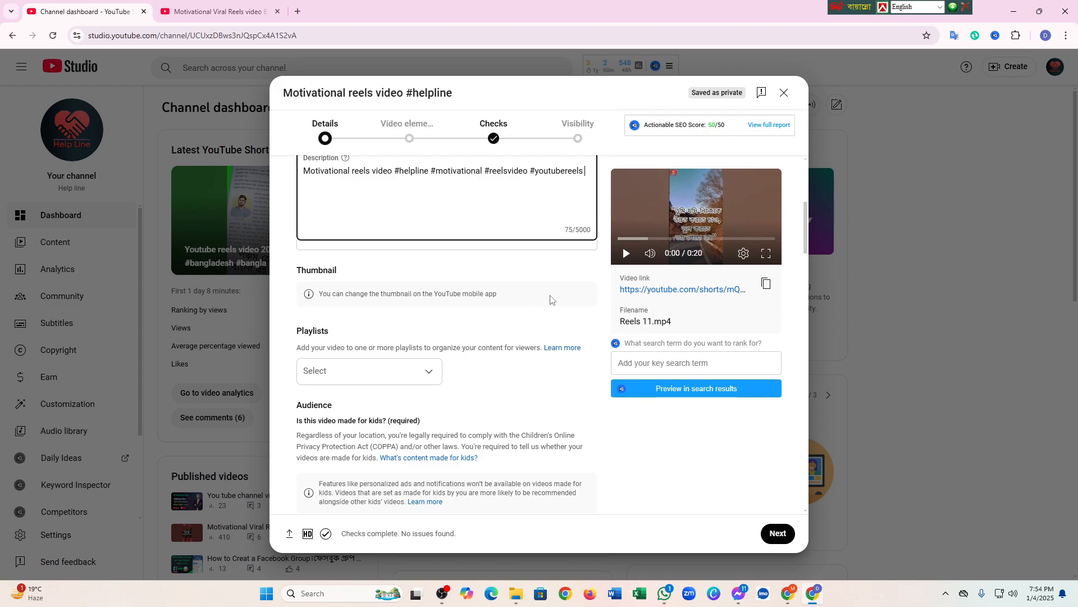
{"action": "scroll", "coordinate": [528, 315], "scroll_direction": "down", "scroll_amount": 4}
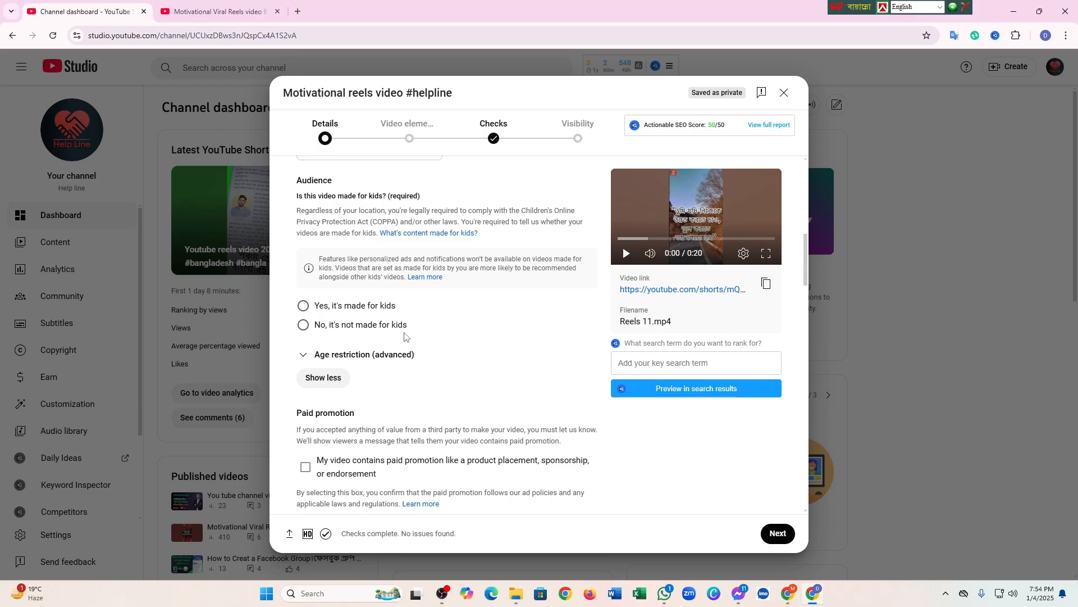
{"action": "scroll", "coordinate": [405, 336], "scroll_direction": "up", "scroll_amount": 1}
{"action": "left_click", "coordinate": [304, 381]}
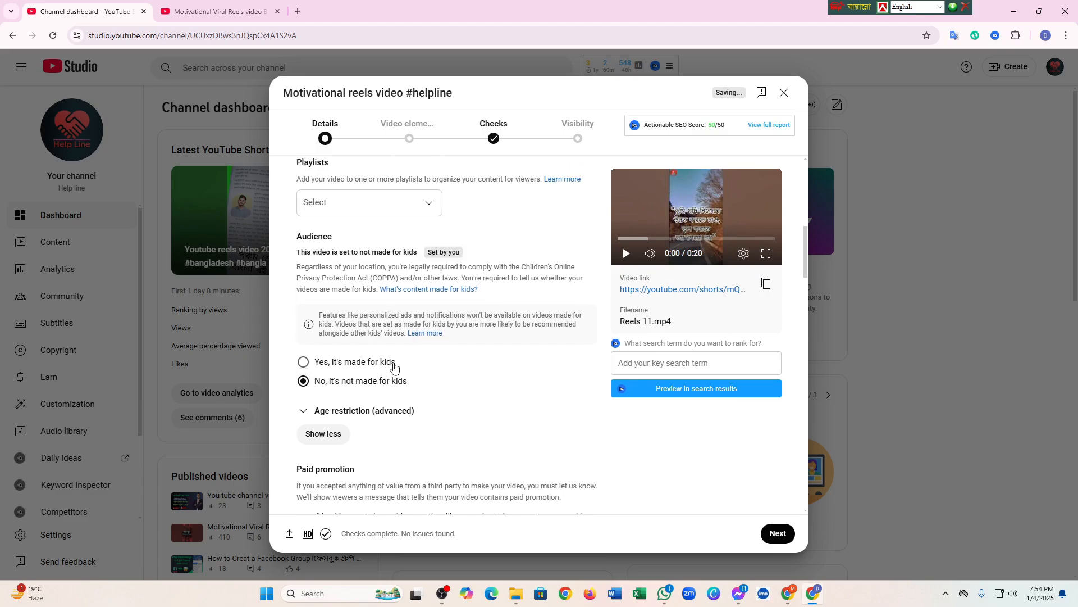
{"action": "scroll", "coordinate": [337, 365], "scroll_direction": "down", "scroll_amount": 5}
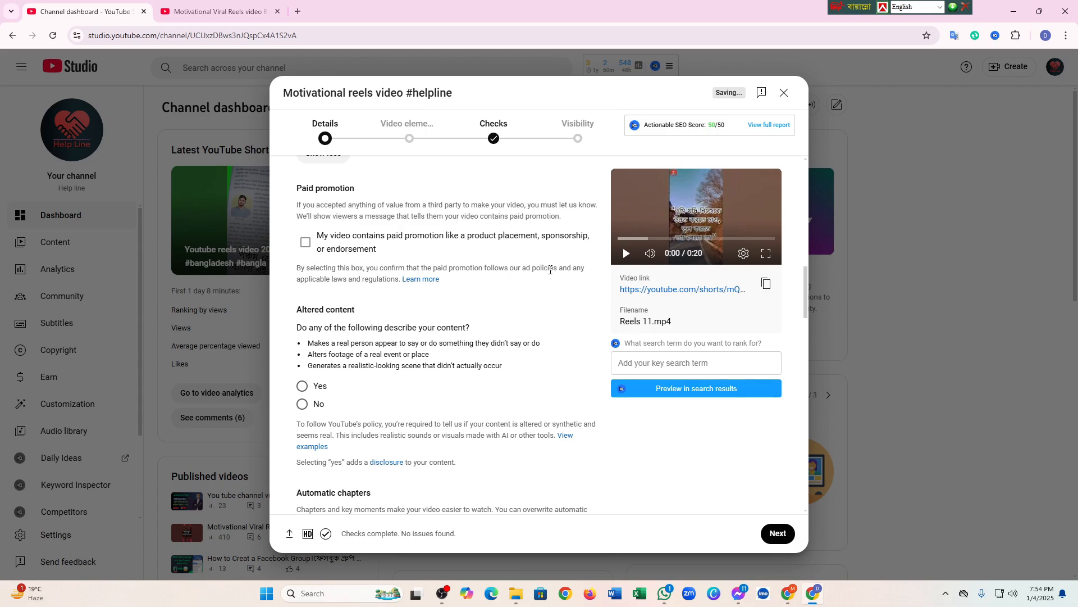
{"action": "left_click", "coordinate": [306, 404]}
Add the suggested tag "short video" to the end of the video's tag list
{"action": "scroll", "coordinate": [393, 362], "scroll_direction": "down", "scroll_amount": 5}
{"action": "scroll", "coordinate": [393, 362], "scroll_direction": "down", "scroll_amount": 5}
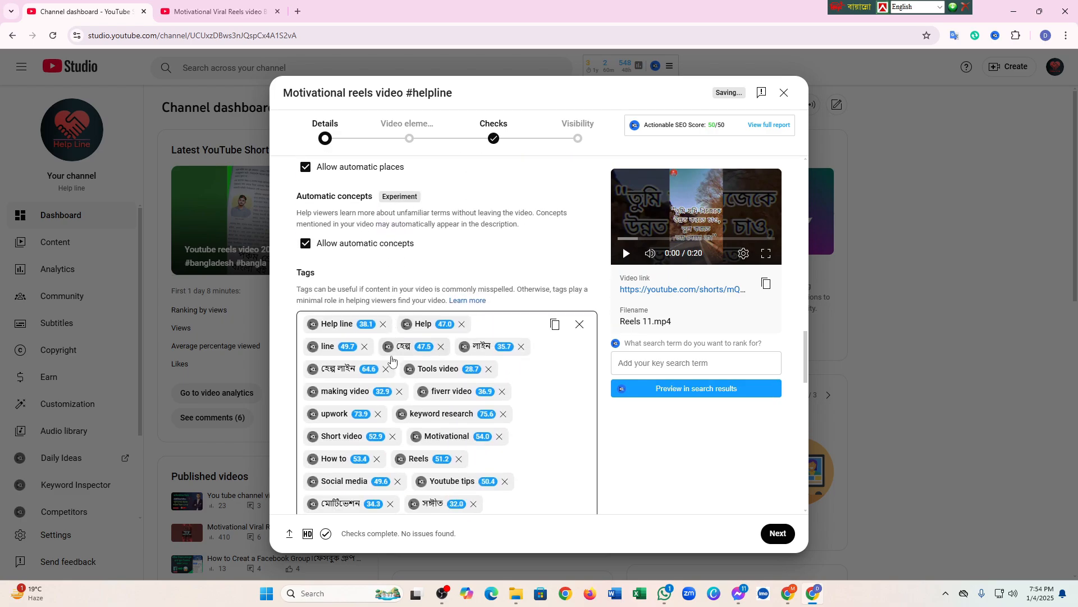
{"action": "scroll", "coordinate": [401, 409], "scroll_direction": "down", "scroll_amount": 2}
{"action": "left_click", "coordinate": [528, 322]}
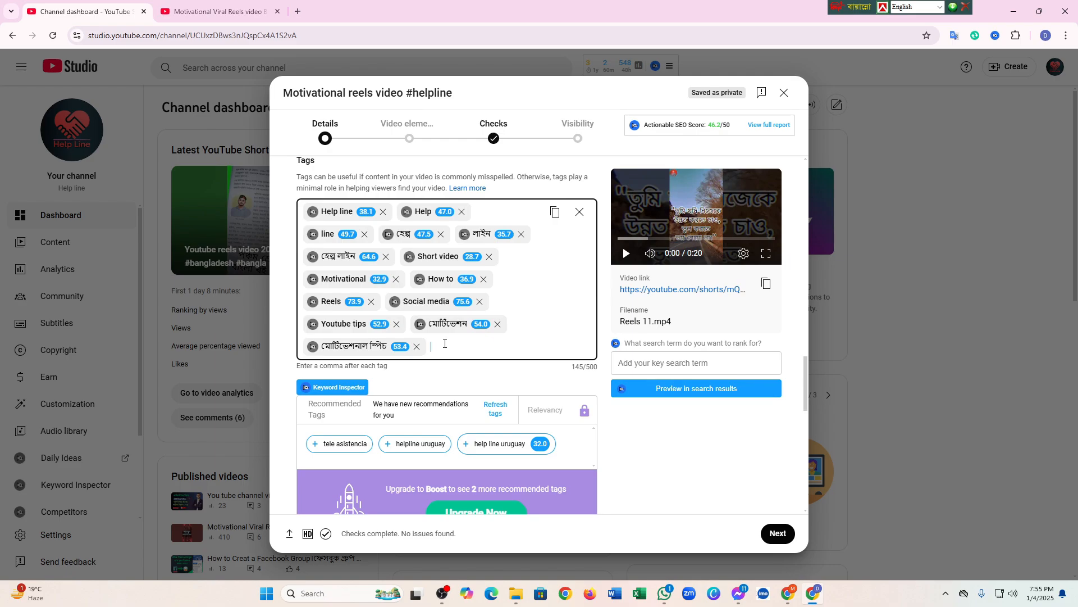
{"action": "type", "text": "o"}
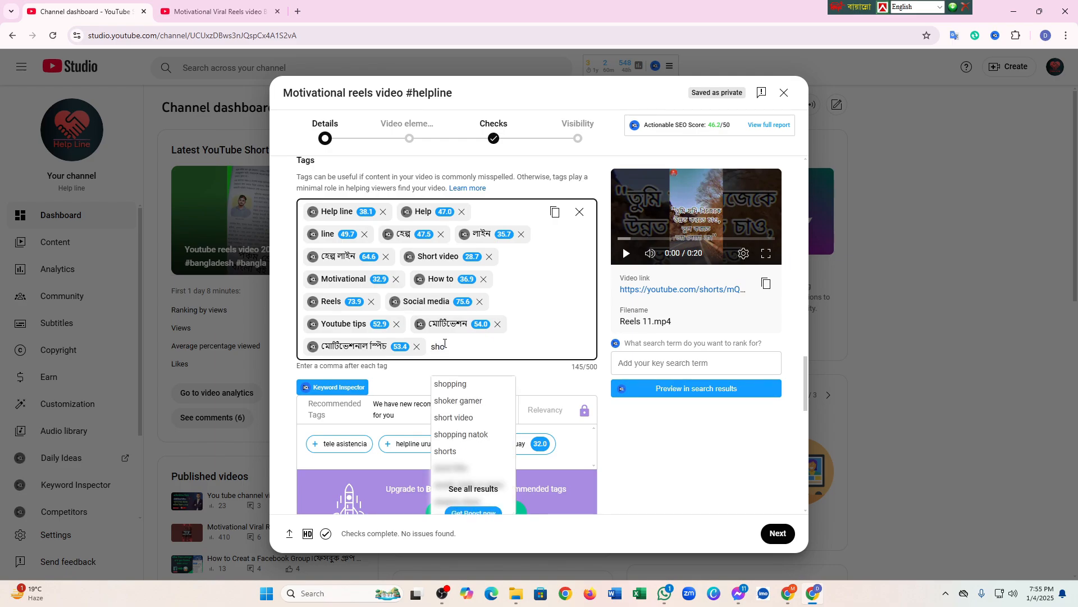
{"action": "type", "text": "rtys"}
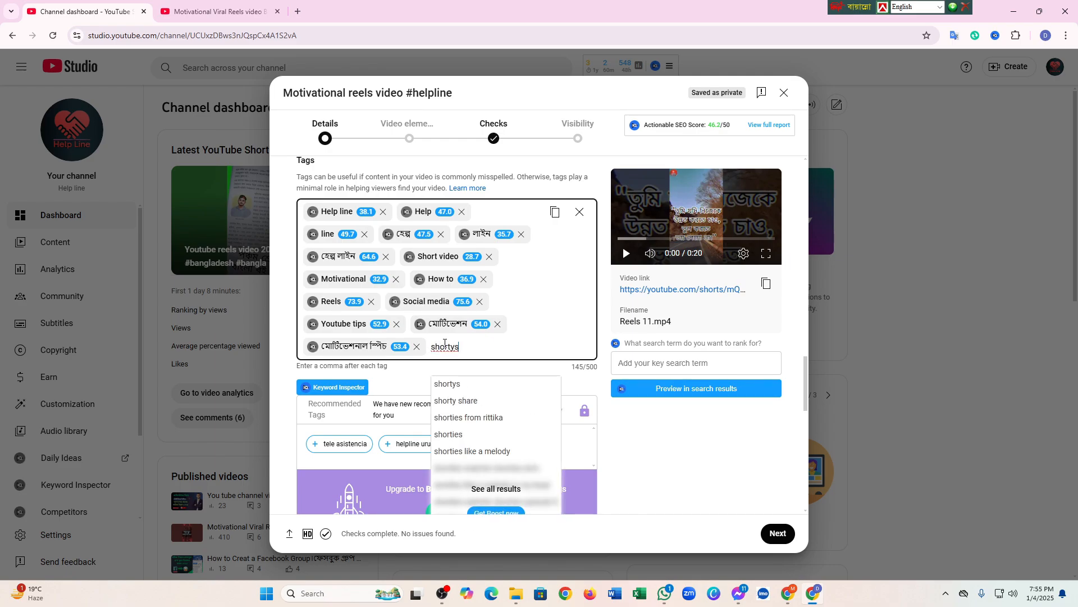
{"action": "key", "text": "BackSpace"}
{"action": "key", "text": "BackSpace"}
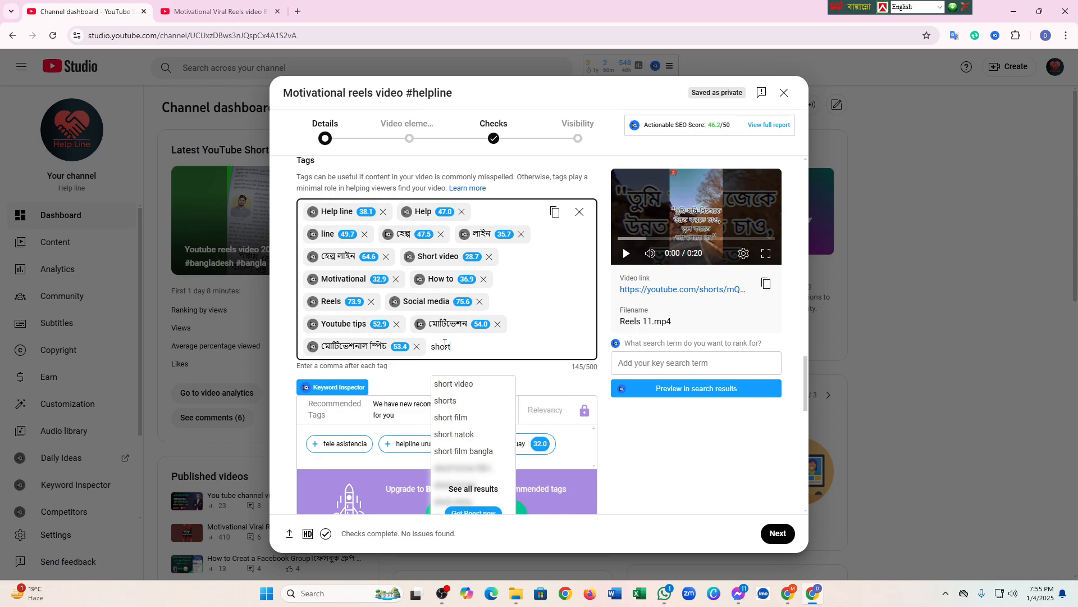
{"action": "type", "text": "short video"}
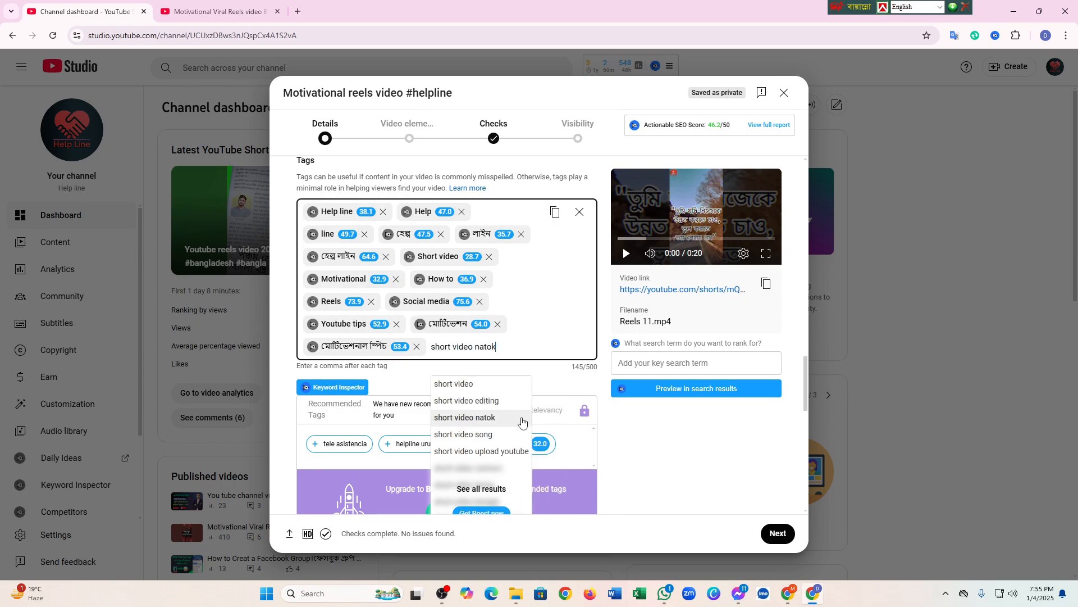
{"action": "left_click", "coordinate": [476, 385]}
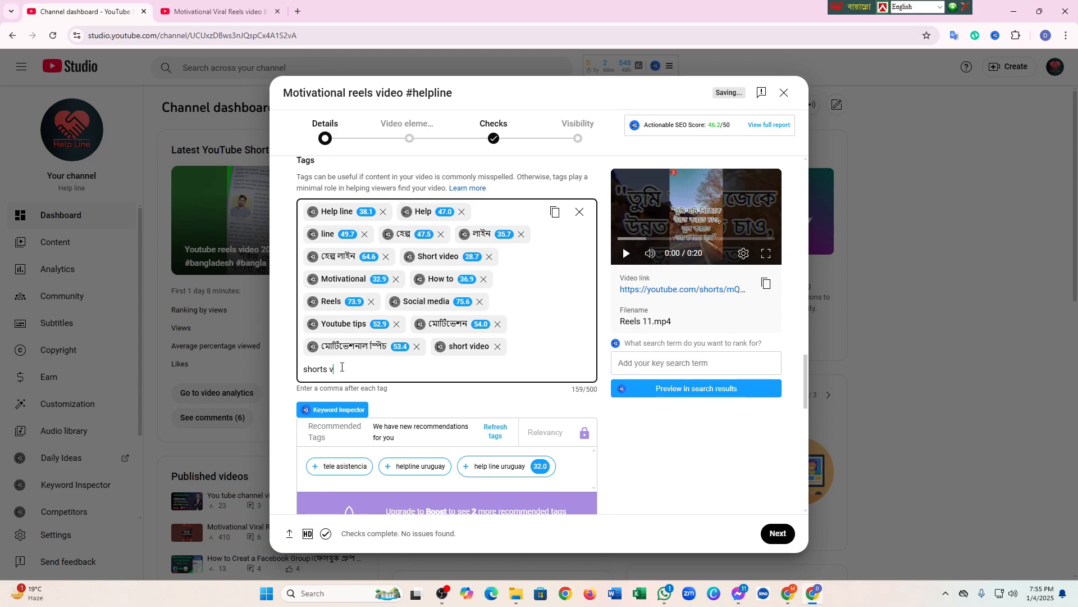
Add the suggested tag "shorts youtube video" after the "short video" tag
{"action": "key", "text": "BackSpace"}
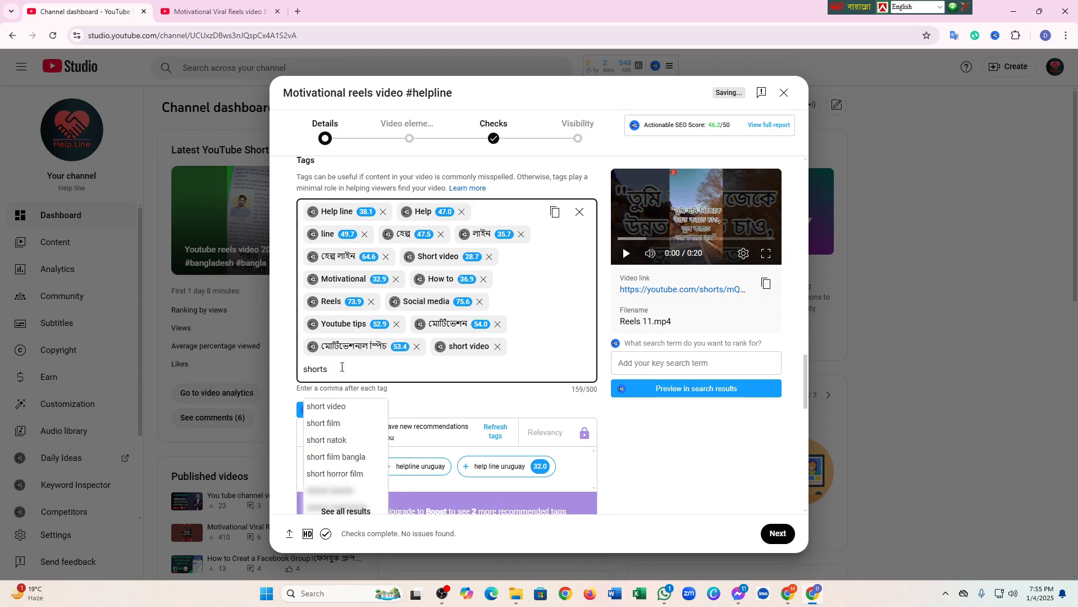
{"action": "type", "text": "youtub"}
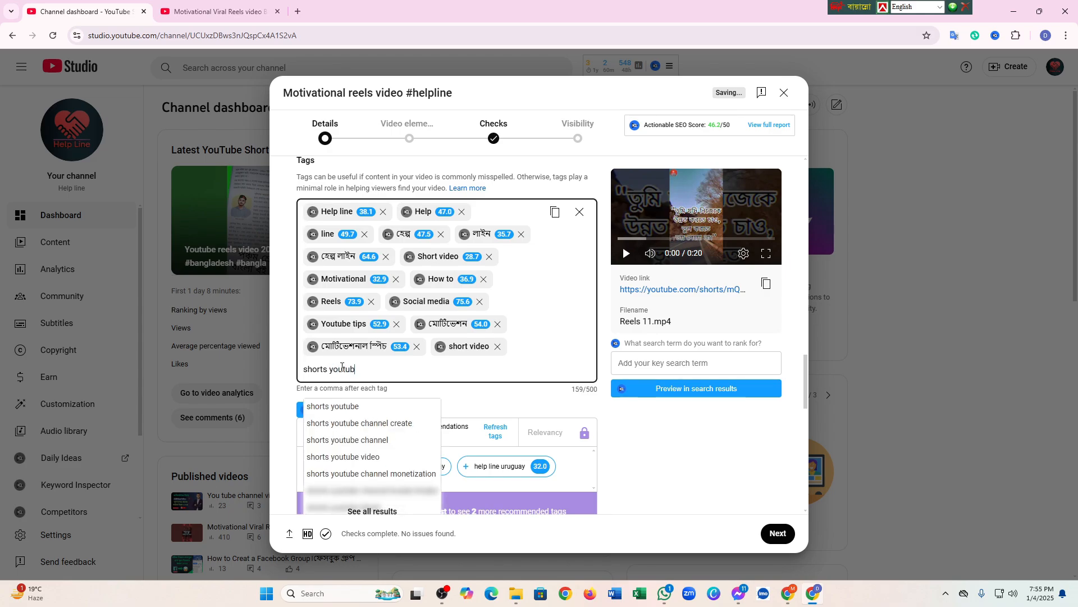
{"action": "type", "text": "e video"}
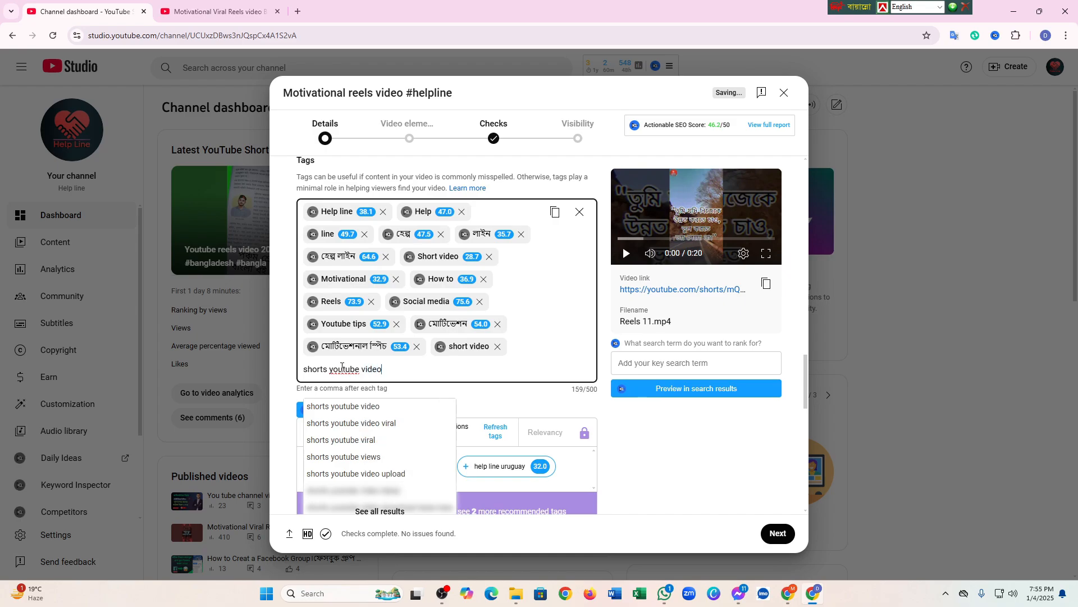
{"action": "left_click", "coordinate": [376, 407]}
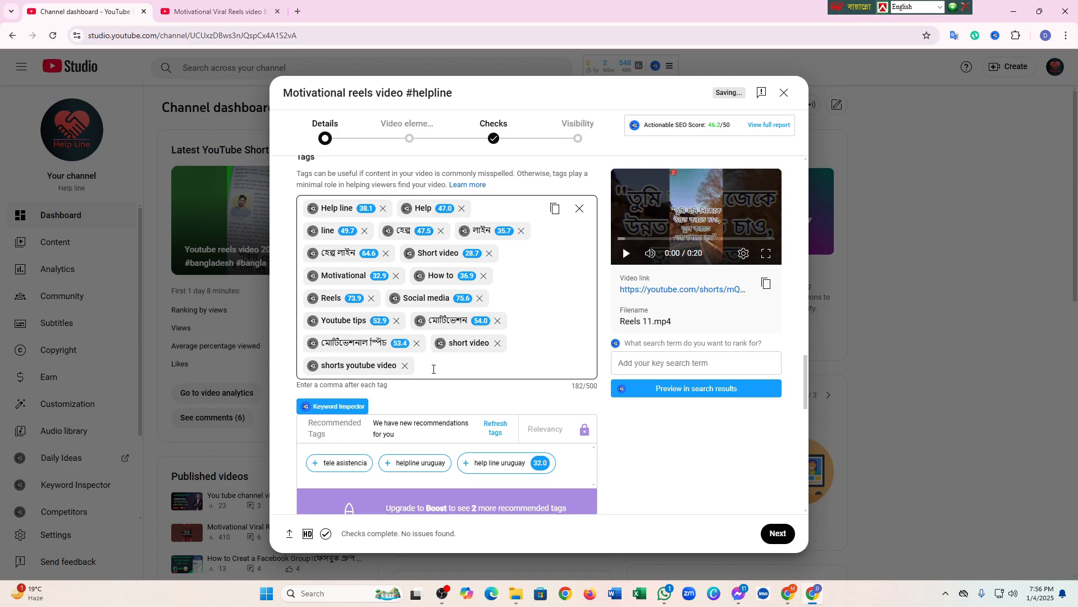
Review the completed tag list and set the video language to Bangla
{"action": "scroll", "coordinate": [433, 369], "scroll_direction": "down", "scroll_amount": 1}
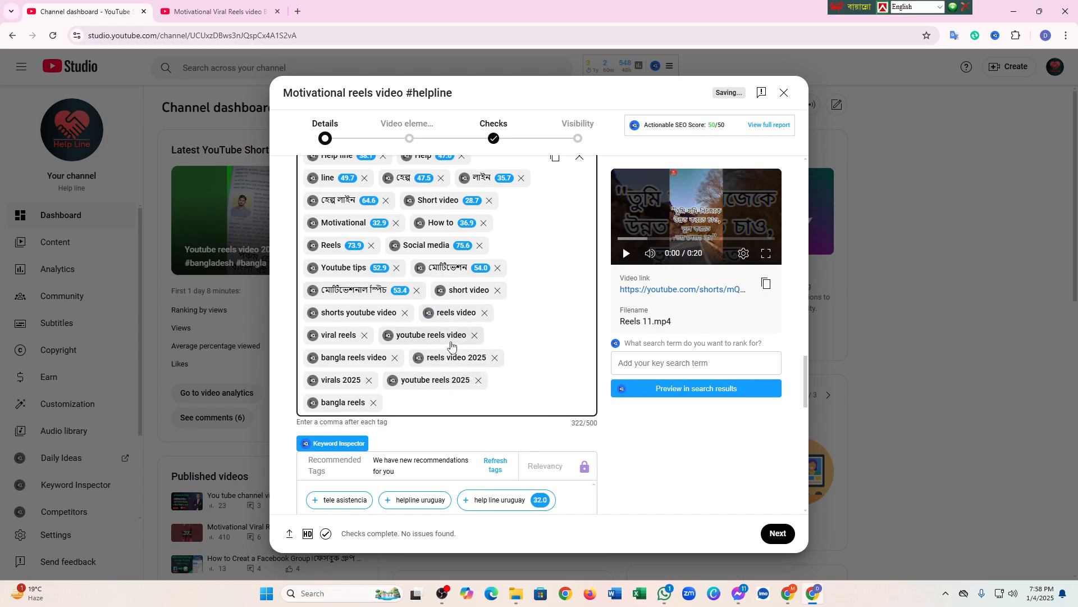
{"action": "scroll", "coordinate": [451, 346], "scroll_direction": "up", "scroll_amount": 3}
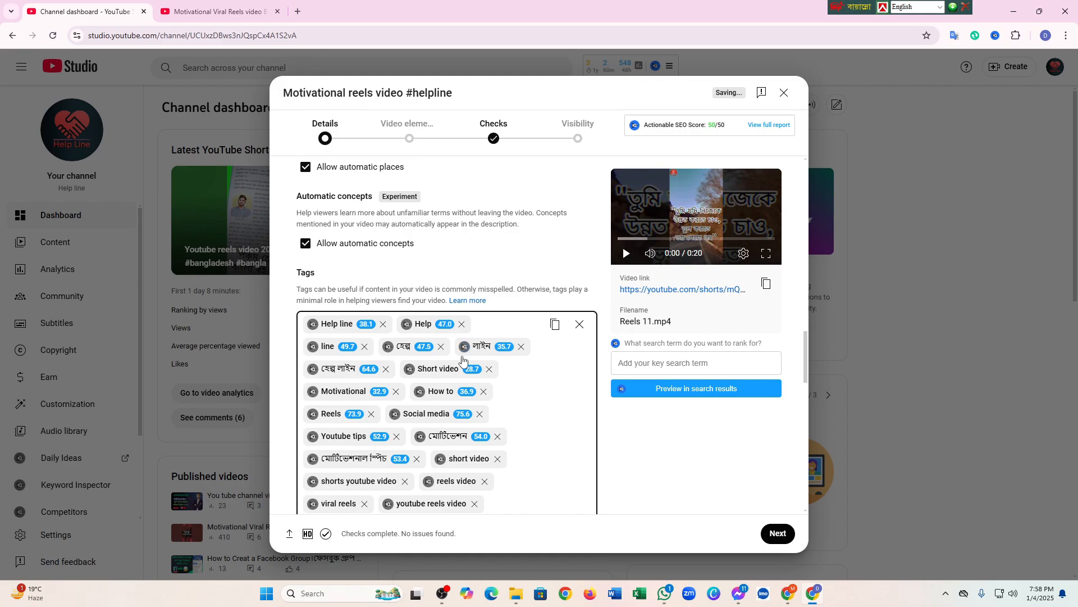
{"action": "scroll", "coordinate": [505, 411], "scroll_direction": "down", "scroll_amount": 5}
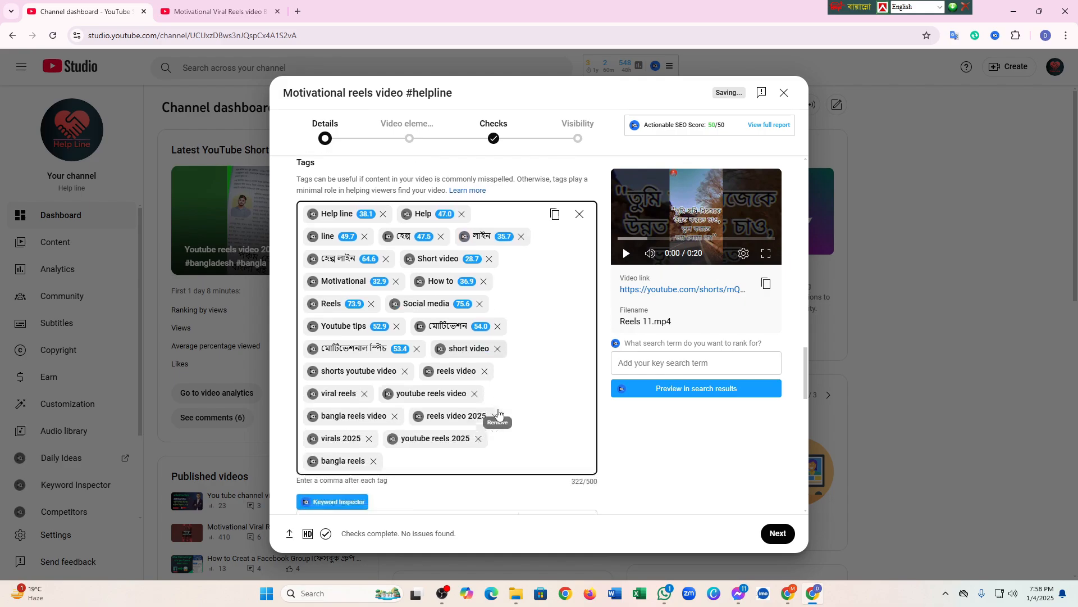
{"action": "scroll", "coordinate": [500, 403], "scroll_direction": "down", "scroll_amount": 5}
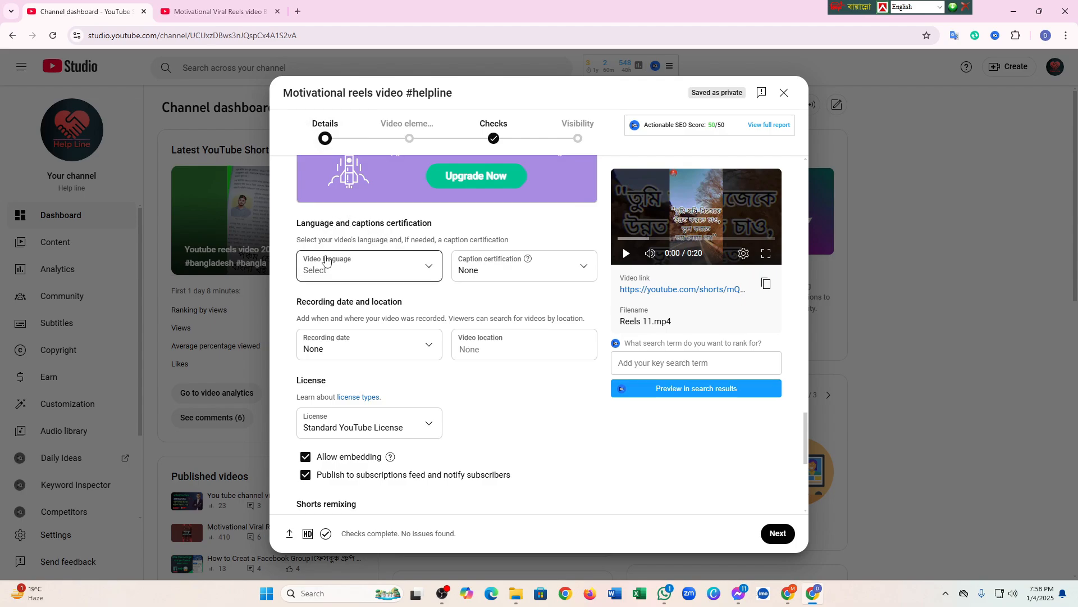
{"action": "left_click", "coordinate": [426, 267]}
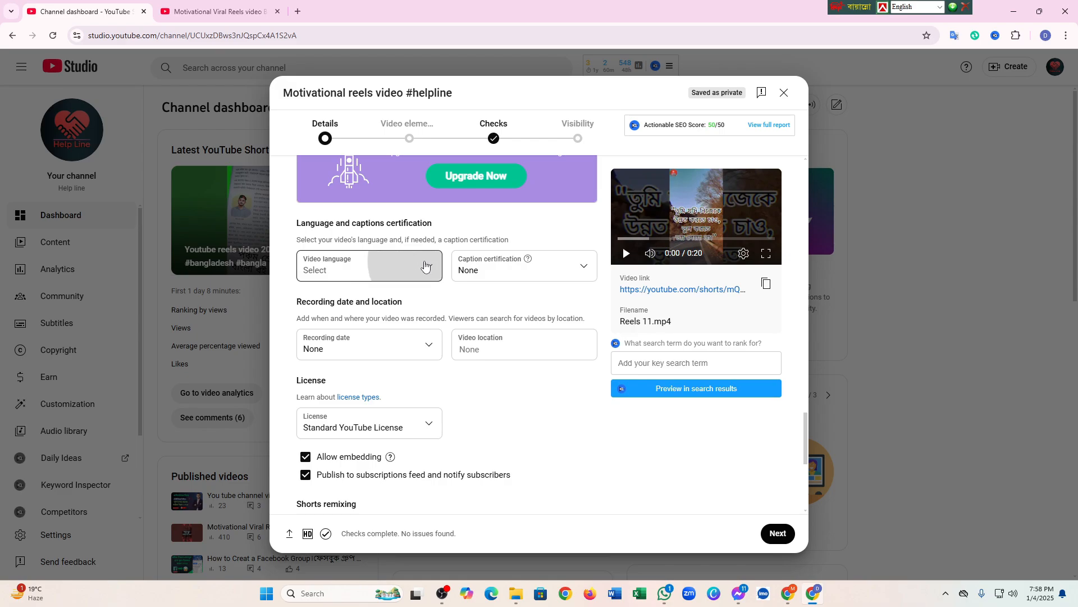
{"action": "scroll", "coordinate": [377, 421], "scroll_direction": "down", "scroll_amount": 1}
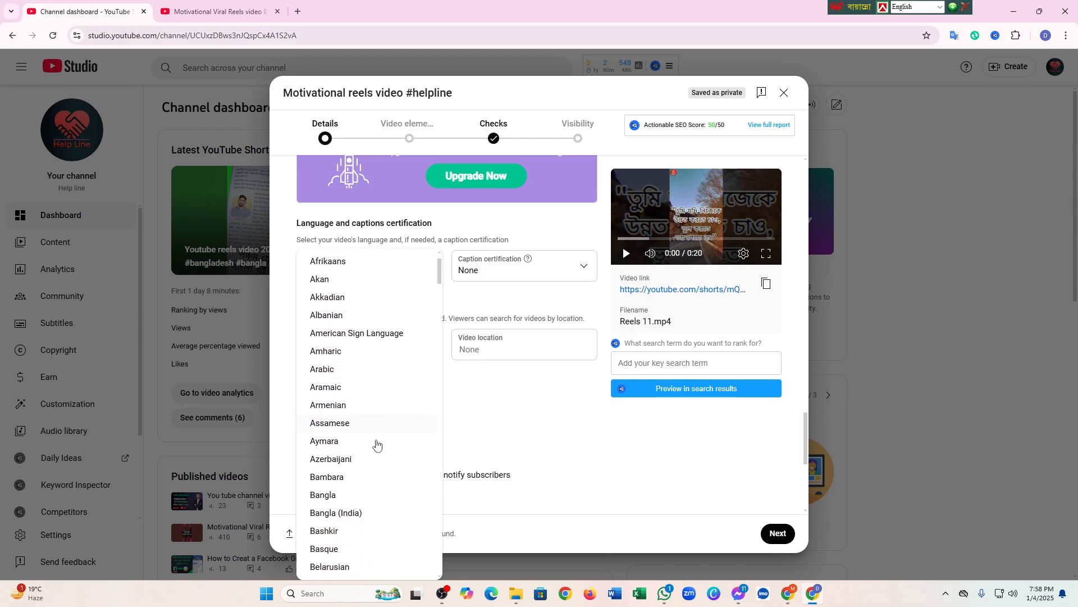
{"action": "left_click", "coordinate": [344, 496]}
Keep the remaining details as they are and advance past the video elements and checks to the visibility stage
{"action": "scroll", "coordinate": [416, 264], "scroll_direction": "down", "scroll_amount": 3}
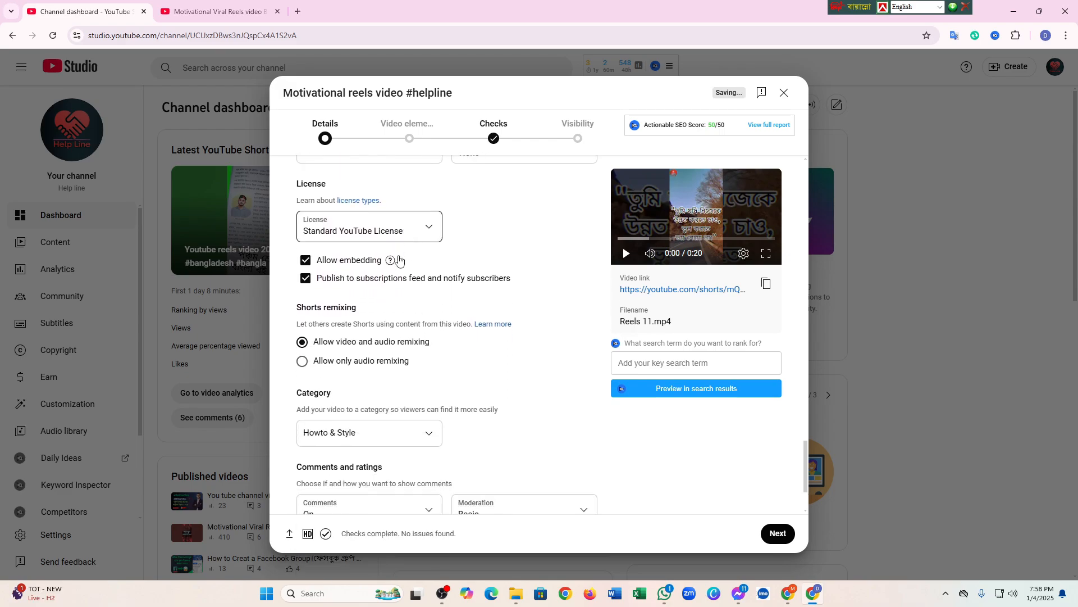
{"action": "scroll", "coordinate": [399, 260], "scroll_direction": "down", "scroll_amount": 2}
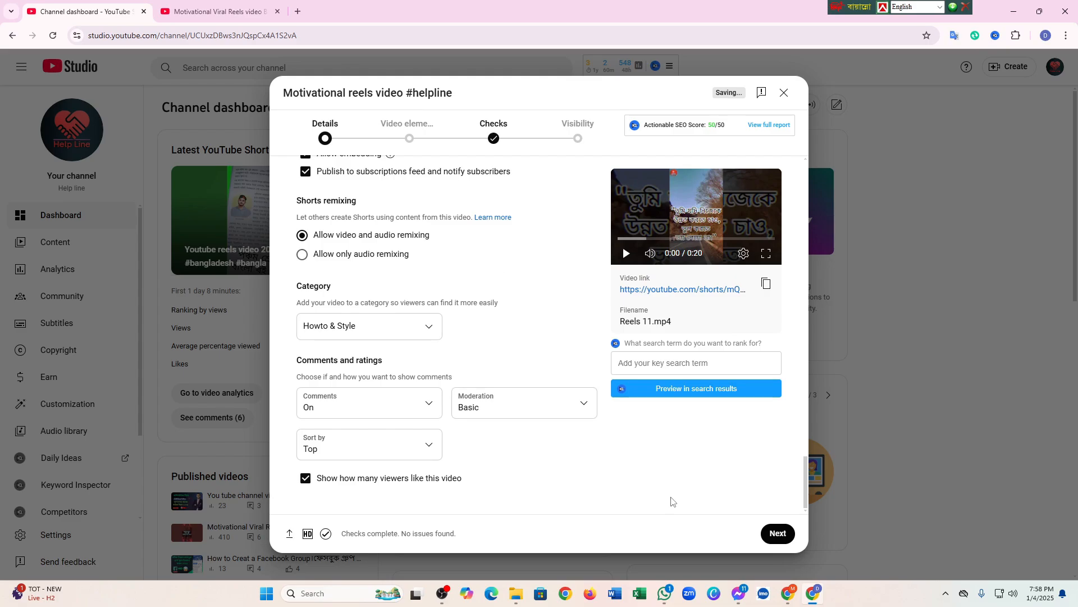
{"action": "left_click", "coordinate": [775, 533]}
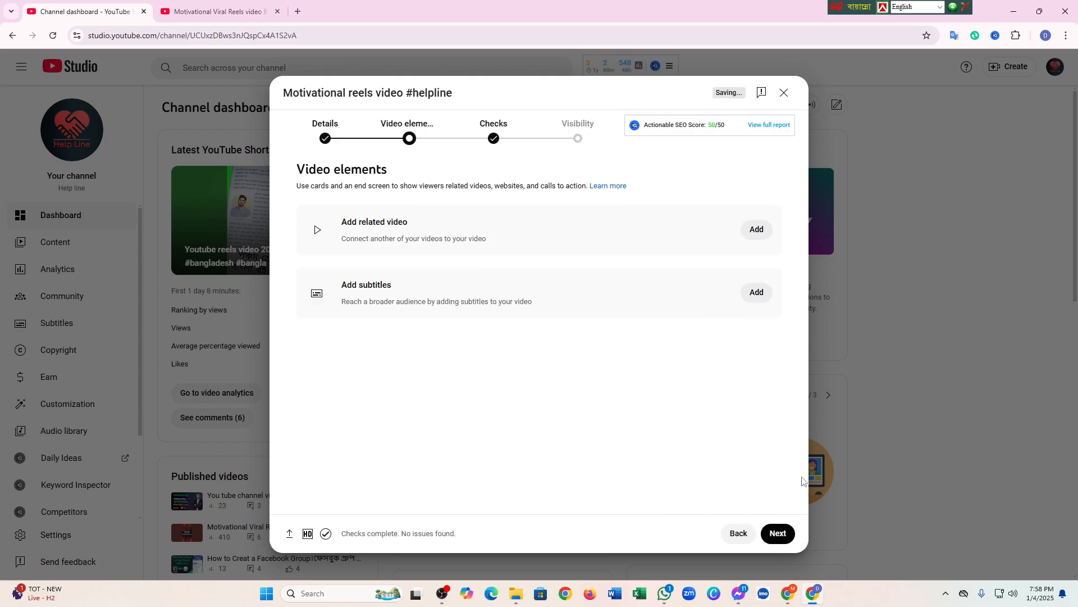
{"action": "left_click", "coordinate": [777, 533]}
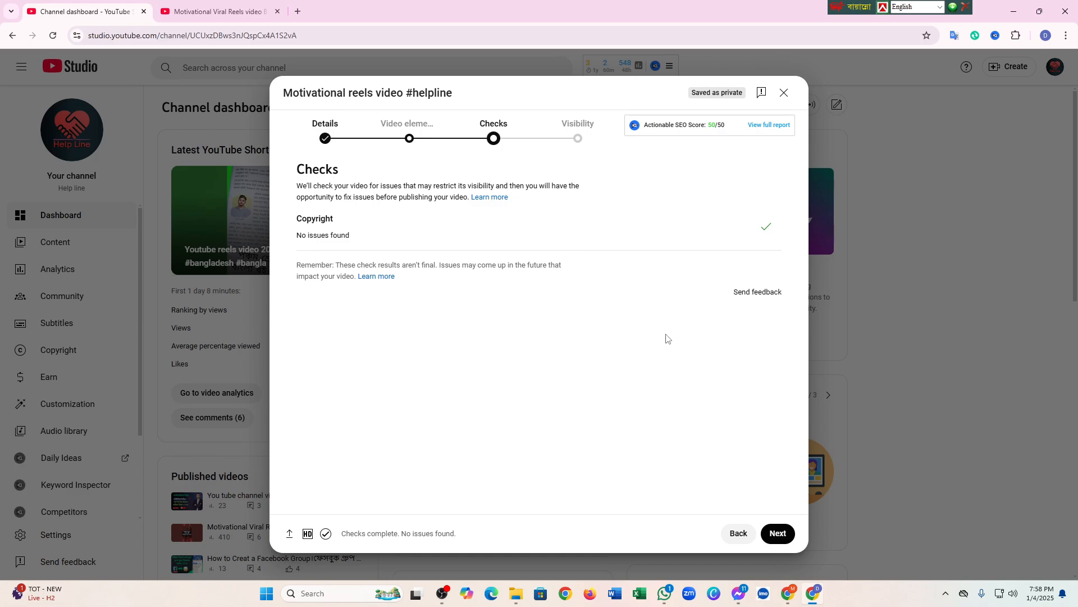
{"action": "left_click", "coordinate": [780, 536]}
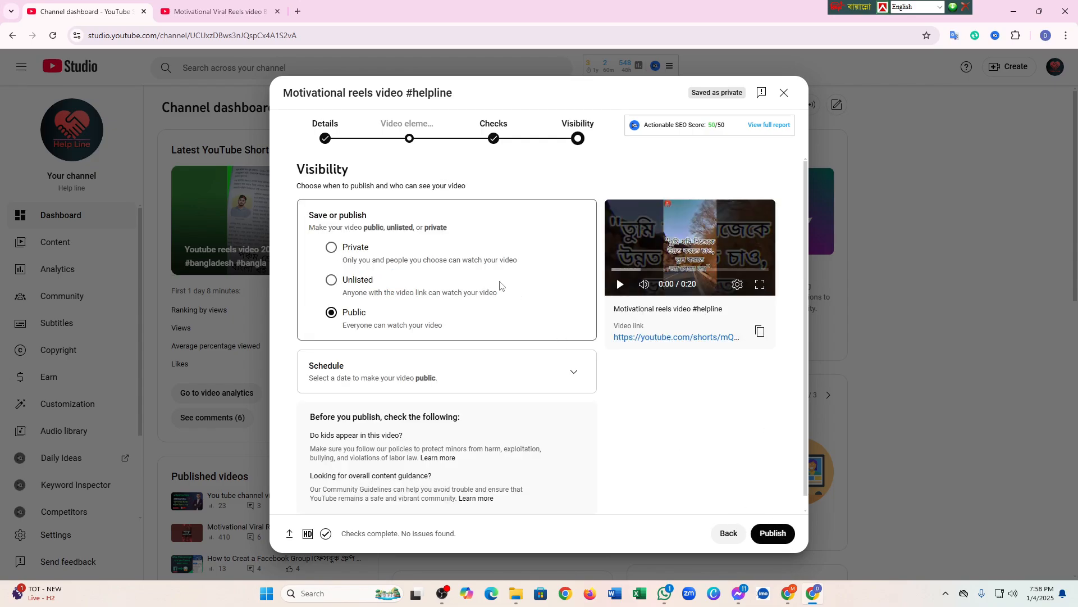
Publish the video with Public visibility, copy its share link and close the confirmation
{"action": "scroll", "coordinate": [386, 252], "scroll_direction": "down", "scroll_amount": 1}
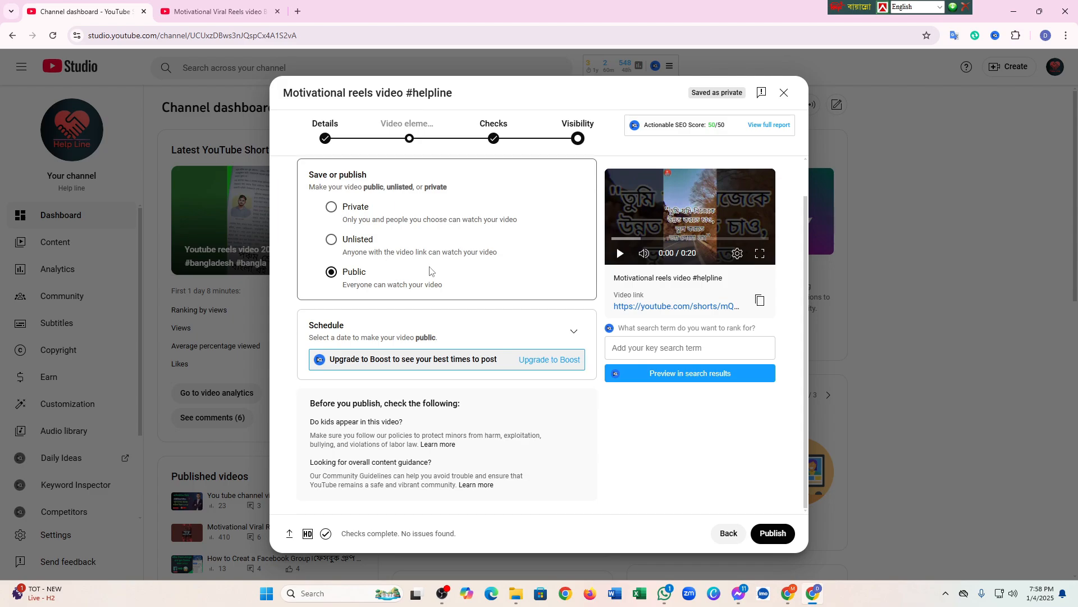
{"action": "scroll", "coordinate": [422, 267], "scroll_direction": "up", "scroll_amount": 1}
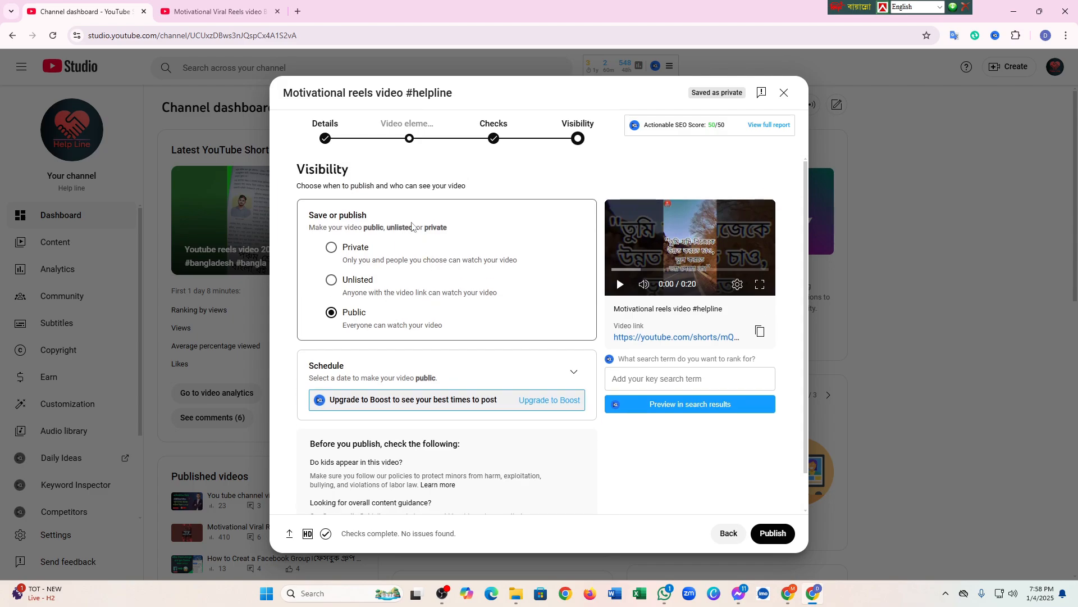
{"action": "scroll", "coordinate": [427, 244], "scroll_direction": "down", "scroll_amount": 1}
{"action": "scroll", "coordinate": [418, 247], "scroll_direction": "up", "scroll_amount": 1}
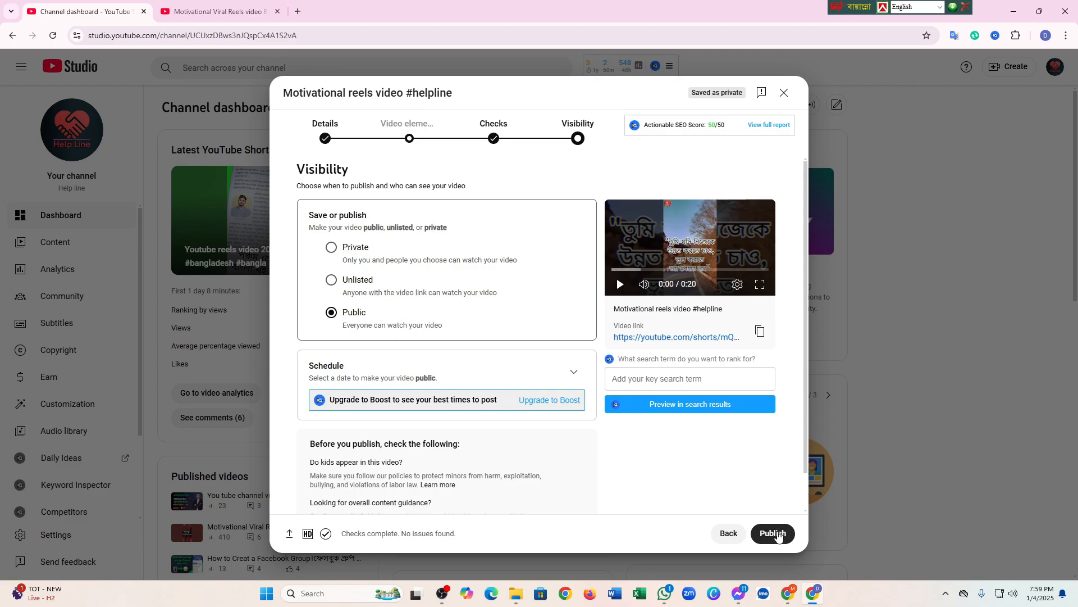
{"action": "left_click", "coordinate": [774, 534]}
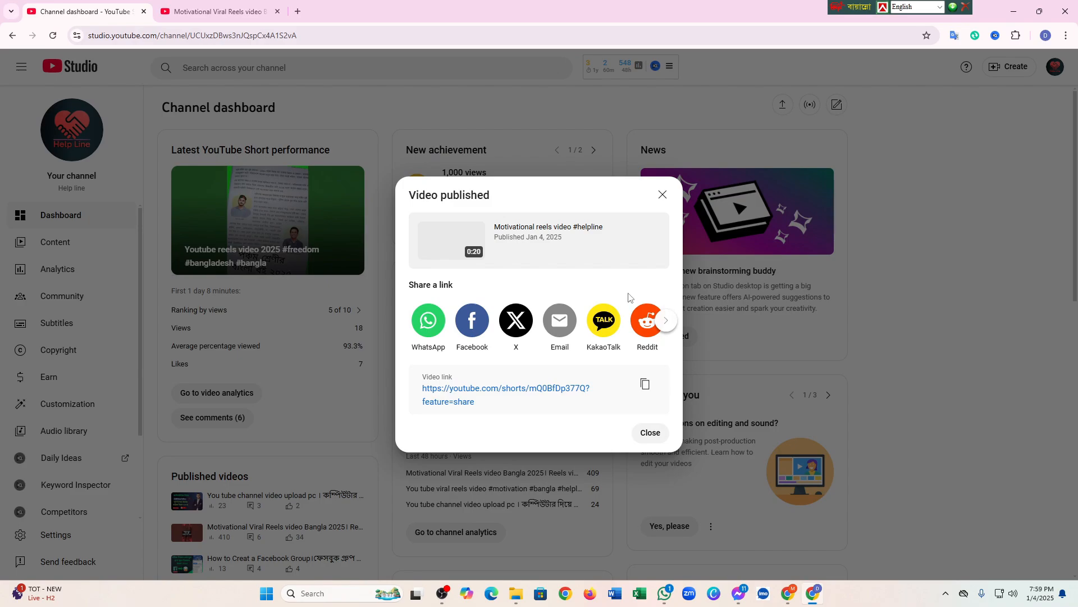
{"action": "left_click", "coordinate": [646, 384]}
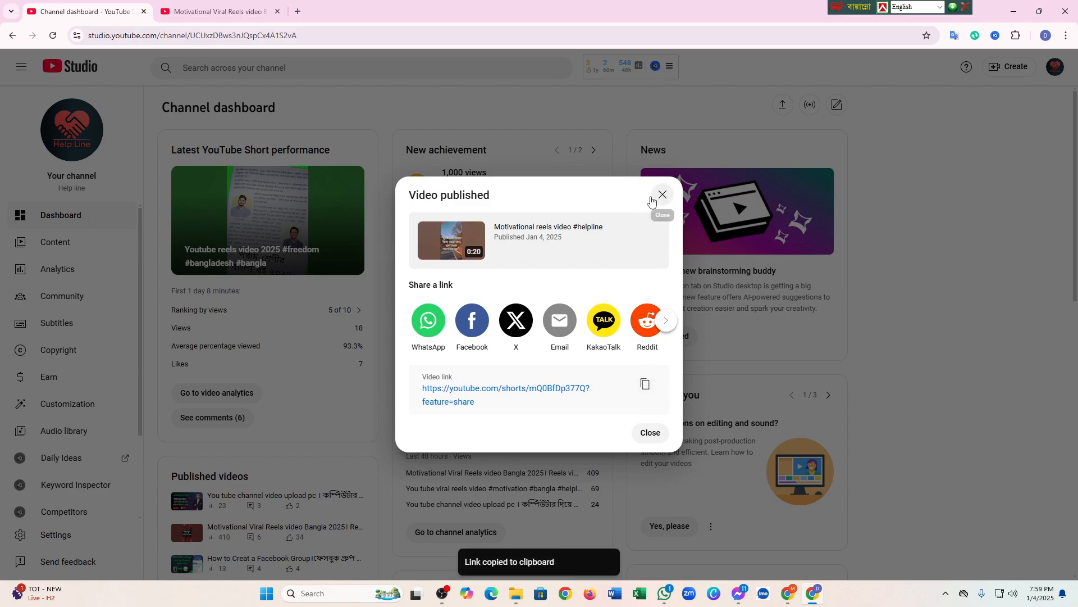
{"action": "left_click", "coordinate": [661, 195]}
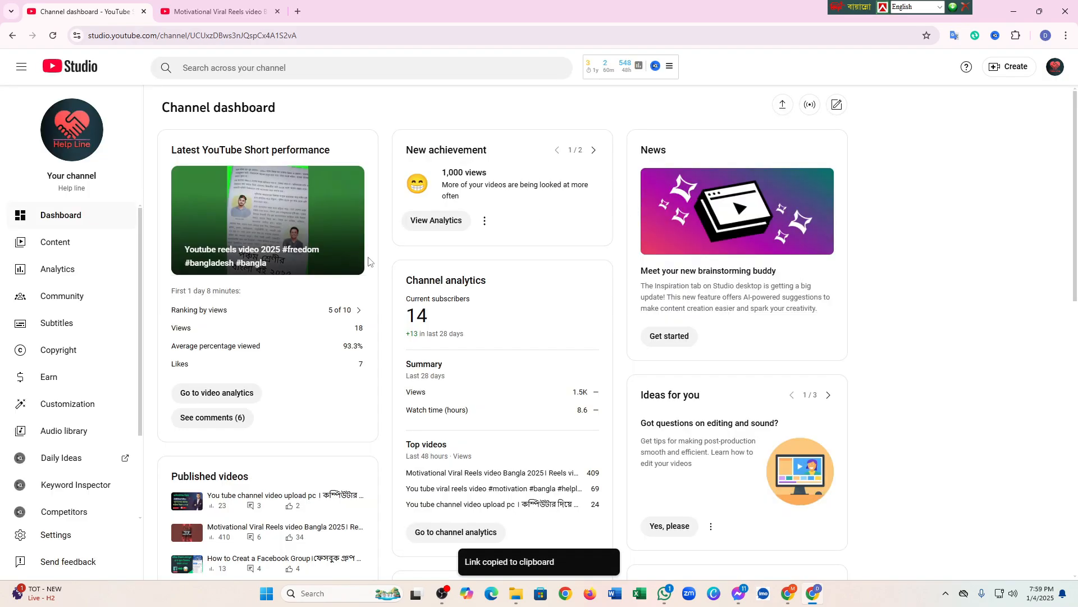
Open the newly published Short "Motivational reels video #helpline" from the channel's Shorts list and check its playback on YouTube
{"action": "left_click", "coordinate": [77, 242]}
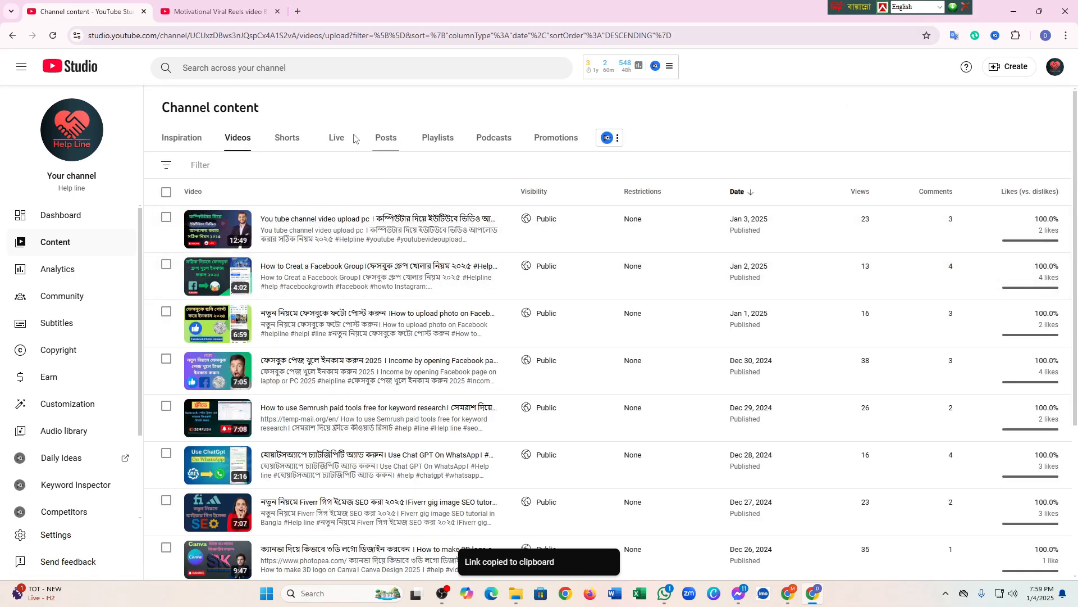
{"action": "left_click", "coordinate": [287, 137]}
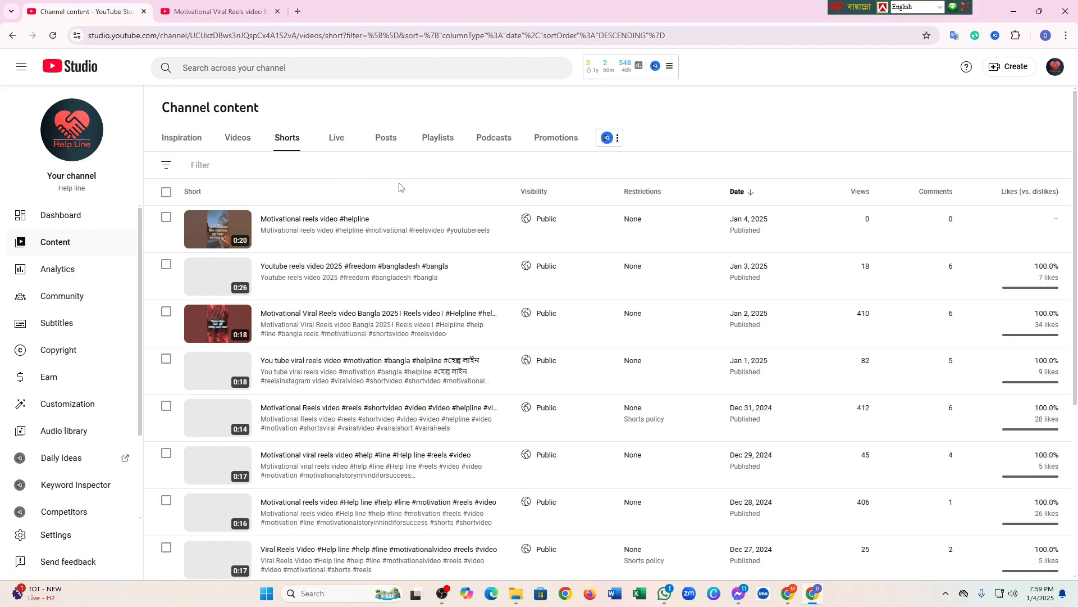
{"action": "left_click", "coordinate": [346, 239]}
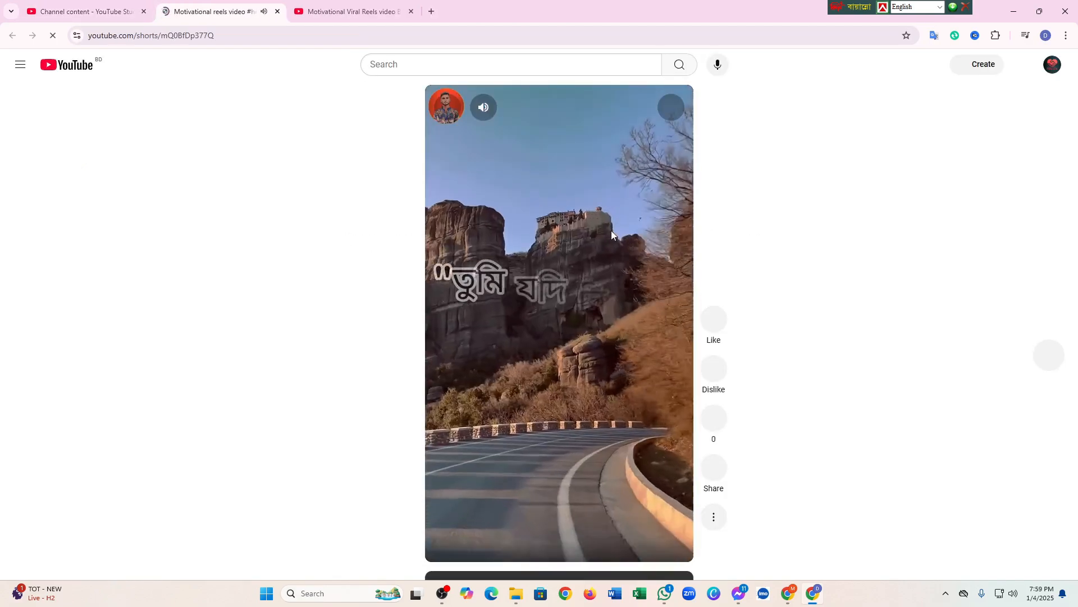
{"action": "left_click", "coordinate": [557, 248]}
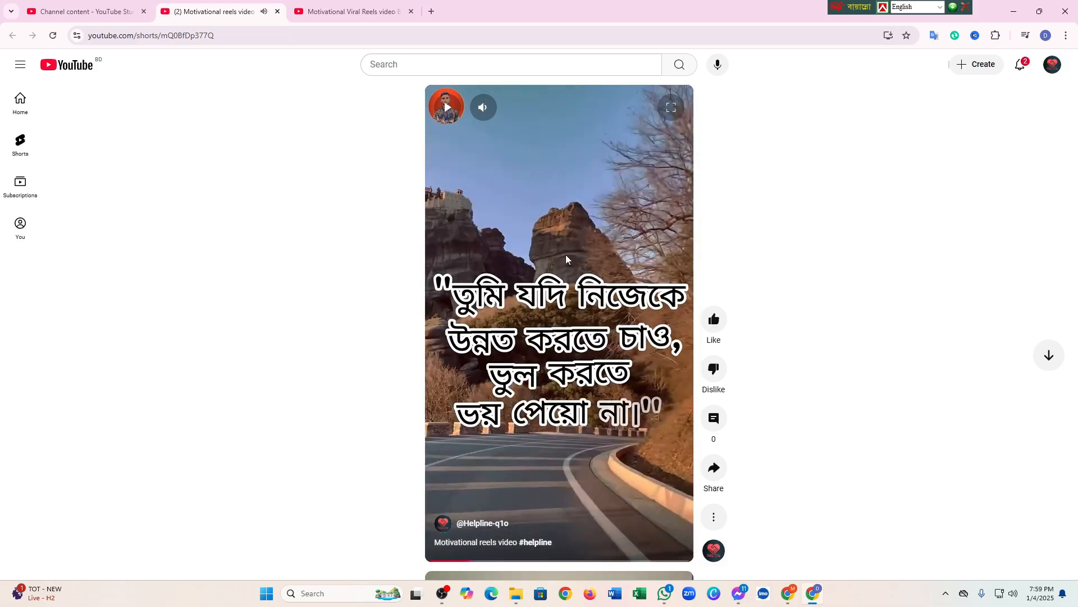
{"action": "left_click", "coordinate": [567, 251]}
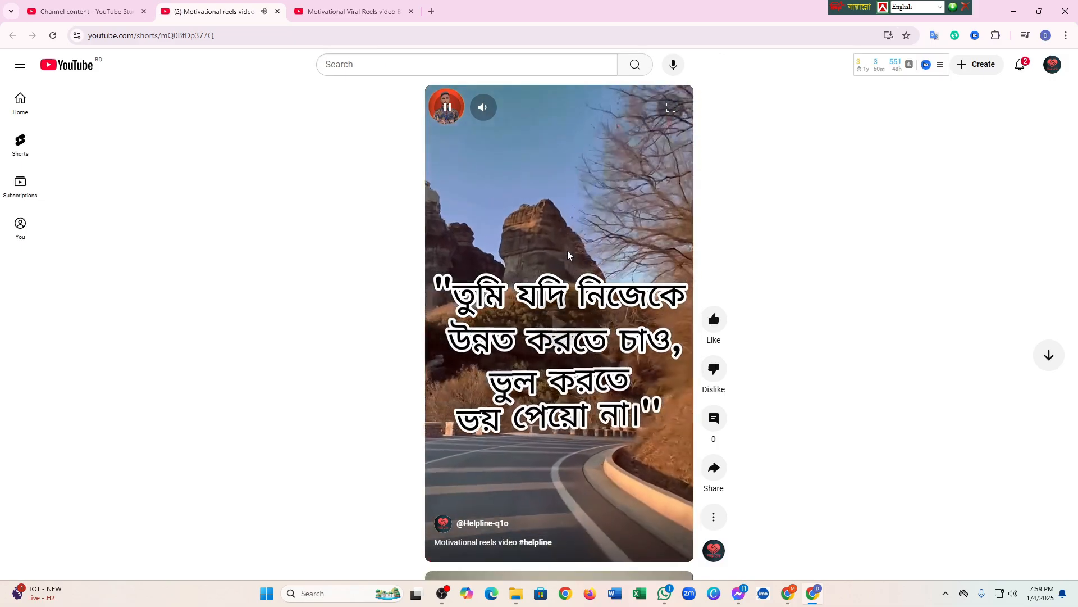
{"action": "left_click", "coordinate": [567, 251]}
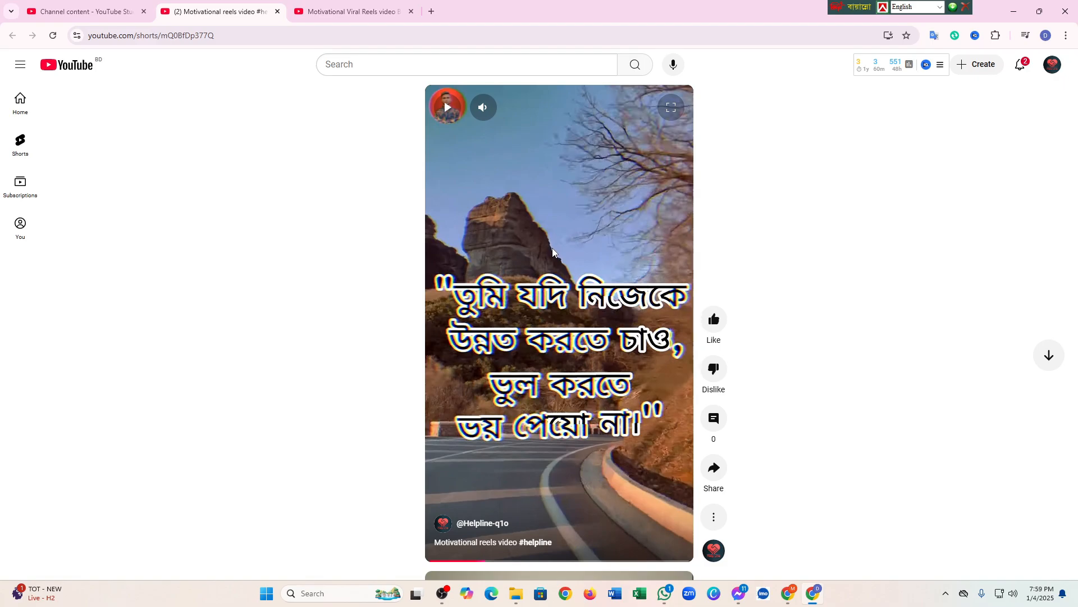